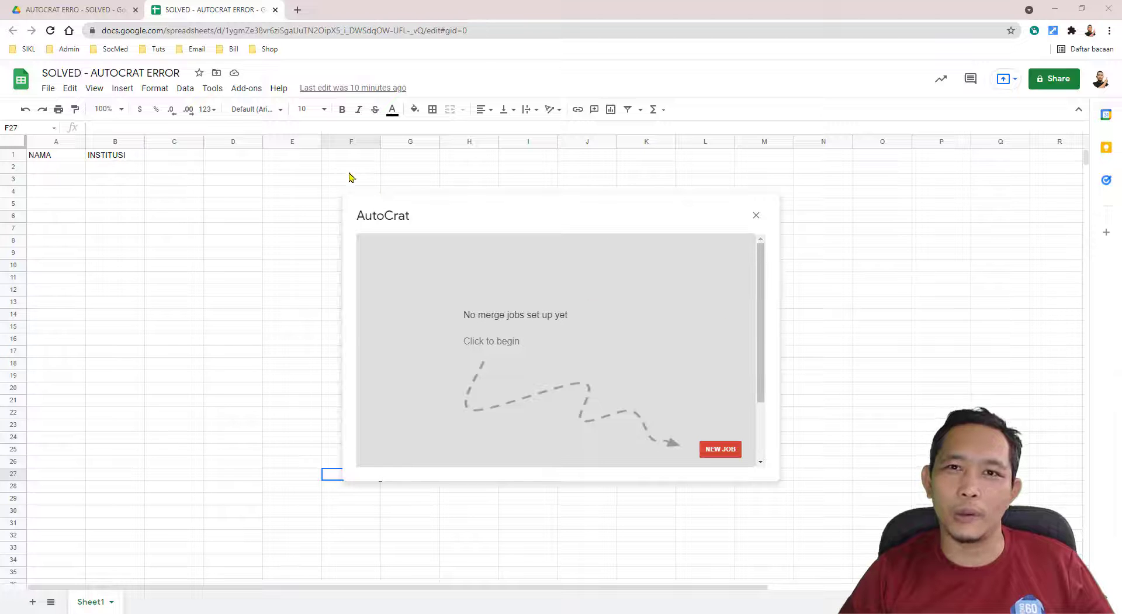
- Start a new AutoCrat merge job and scroll through its dialog on the AUTOCRAT (Responses) sheet
{"action": "left_click", "coordinate": [721, 450]}
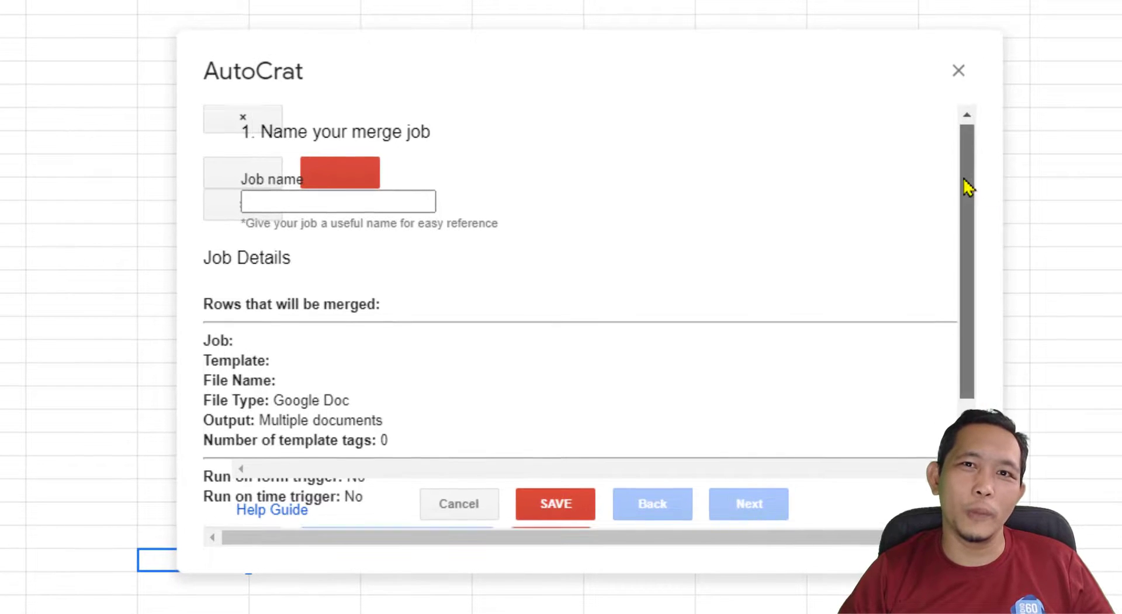
{"action": "left_click_drag", "start_coordinate": [967, 188], "coordinate": [980, 338]}
{"action": "scroll", "coordinate": [292, 351], "scroll_direction": "up", "scroll_amount": 3}
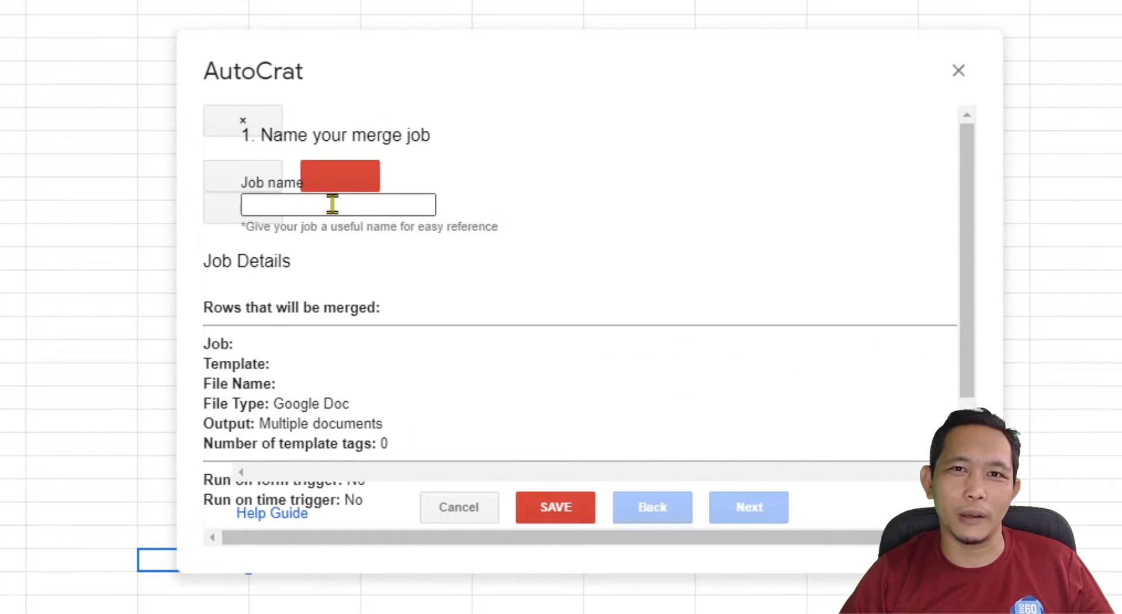
{"action": "left_click_drag", "start_coordinate": [967, 172], "coordinate": [852, 363]}
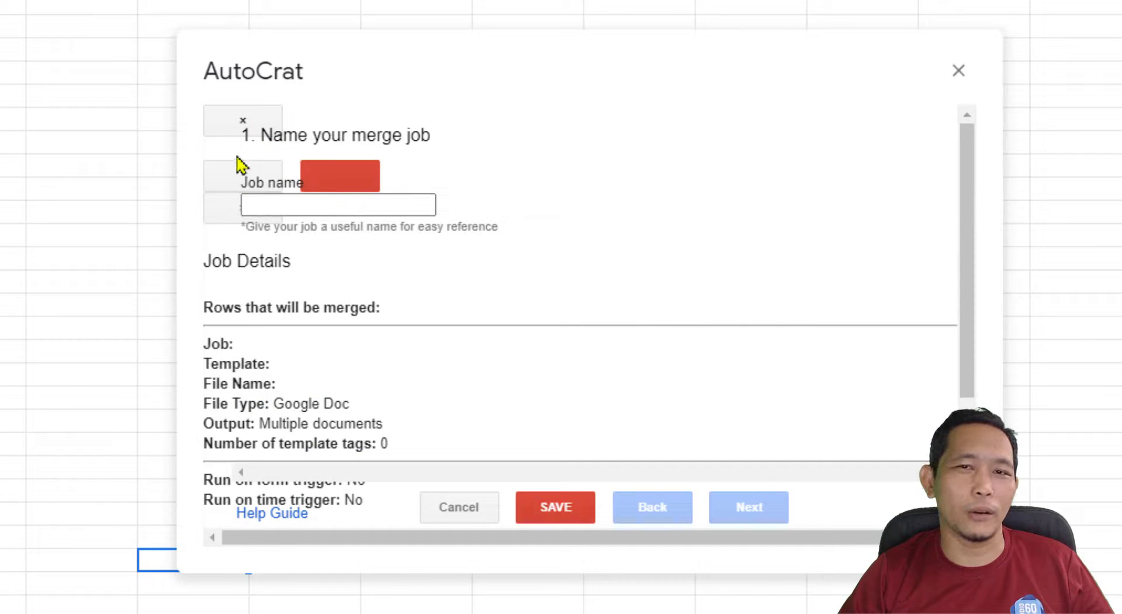
{"action": "left_click_drag", "start_coordinate": [966, 176], "coordinate": [967, 288]}
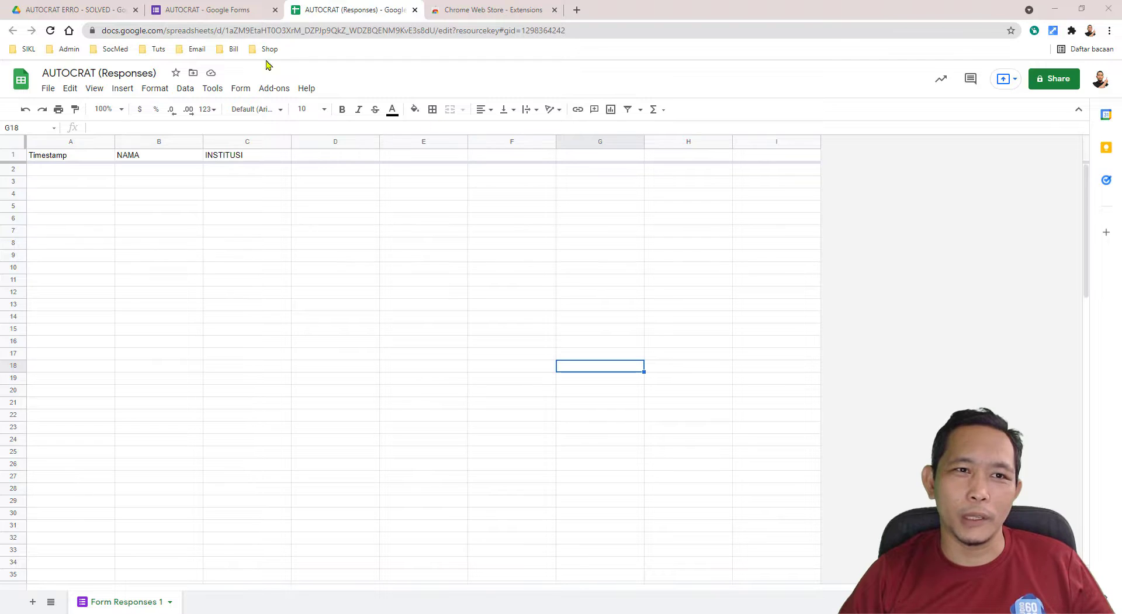
- Review the AUTOCRAT form's NAMA and INSTITUSI questions, then return to the Drive project folder
{"action": "left_click", "coordinate": [209, 12]}
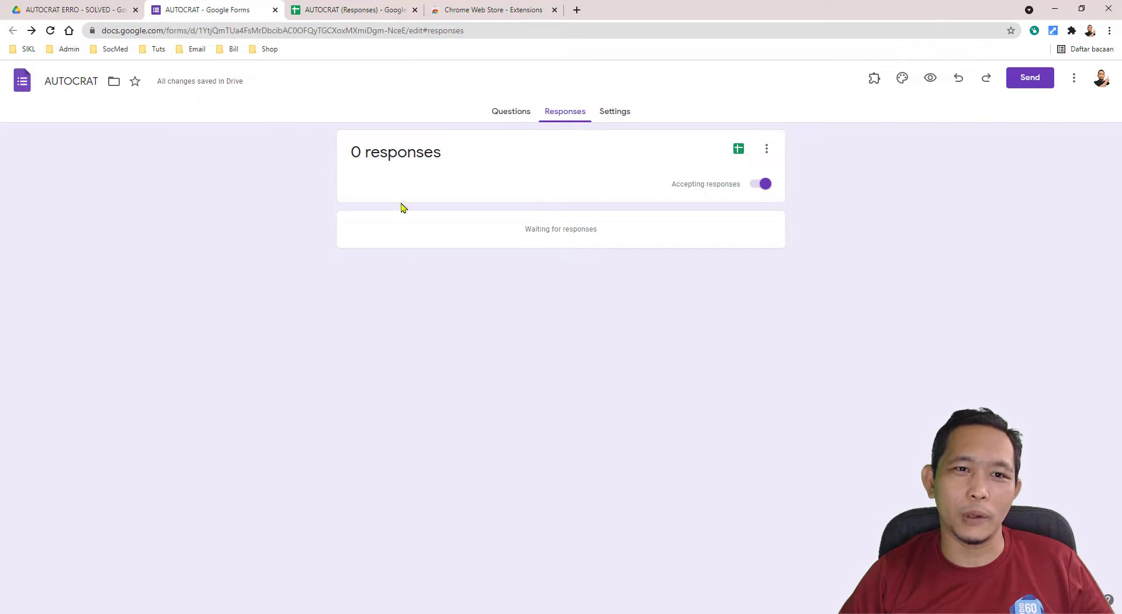
{"action": "left_click", "coordinate": [518, 115]}
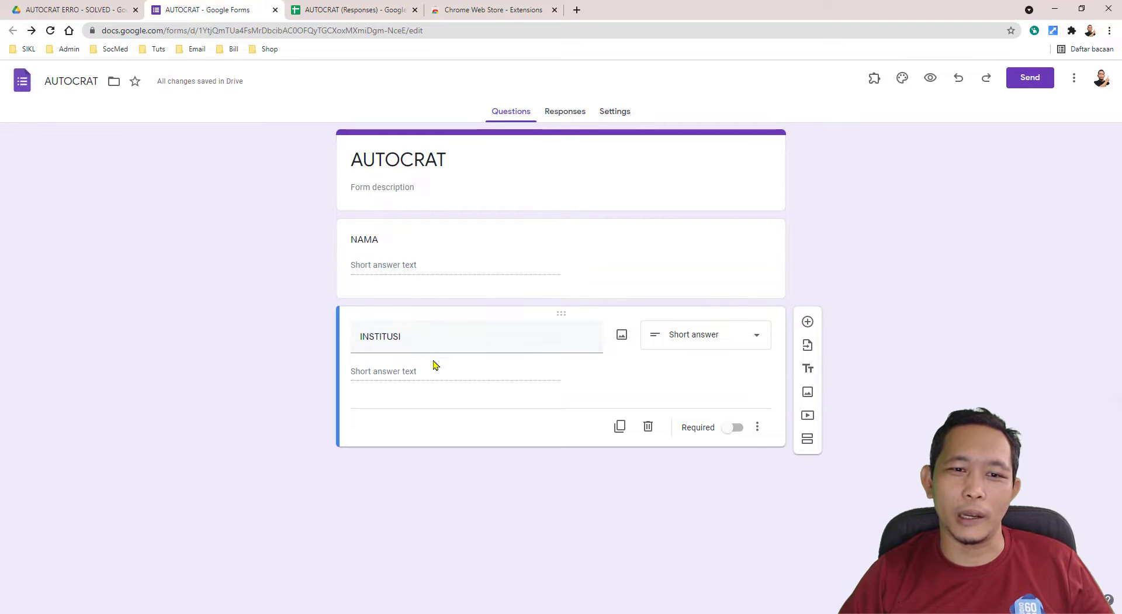
{"action": "left_click", "coordinate": [98, 11]}
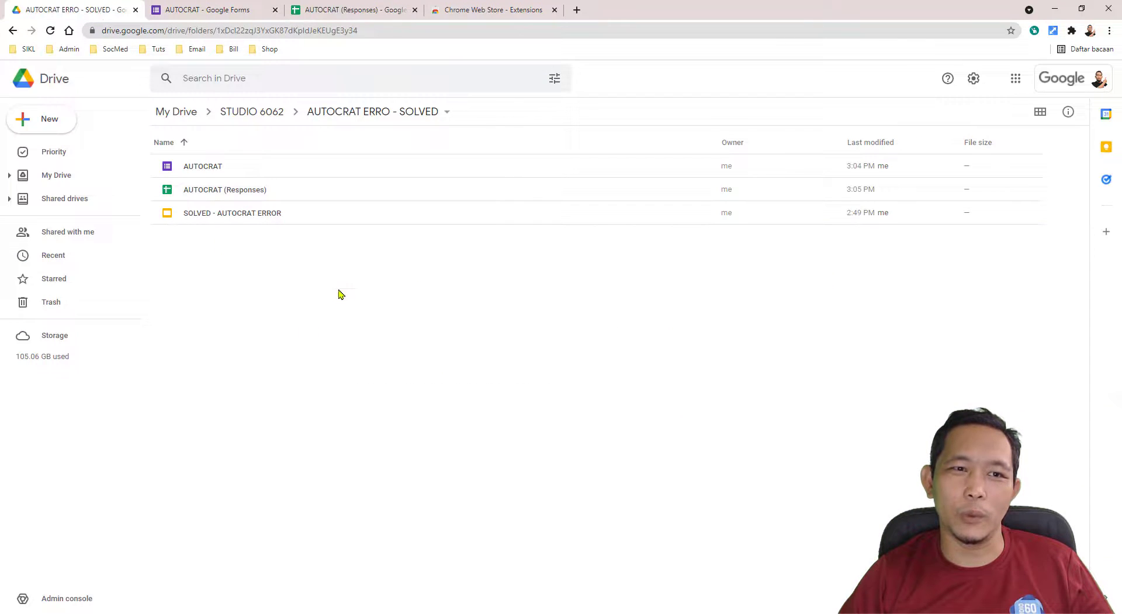
- Open the SOLVED - AUTOCRAT ERROR certificate template in Google Slides
{"action": "double_click", "coordinate": [246, 214]}
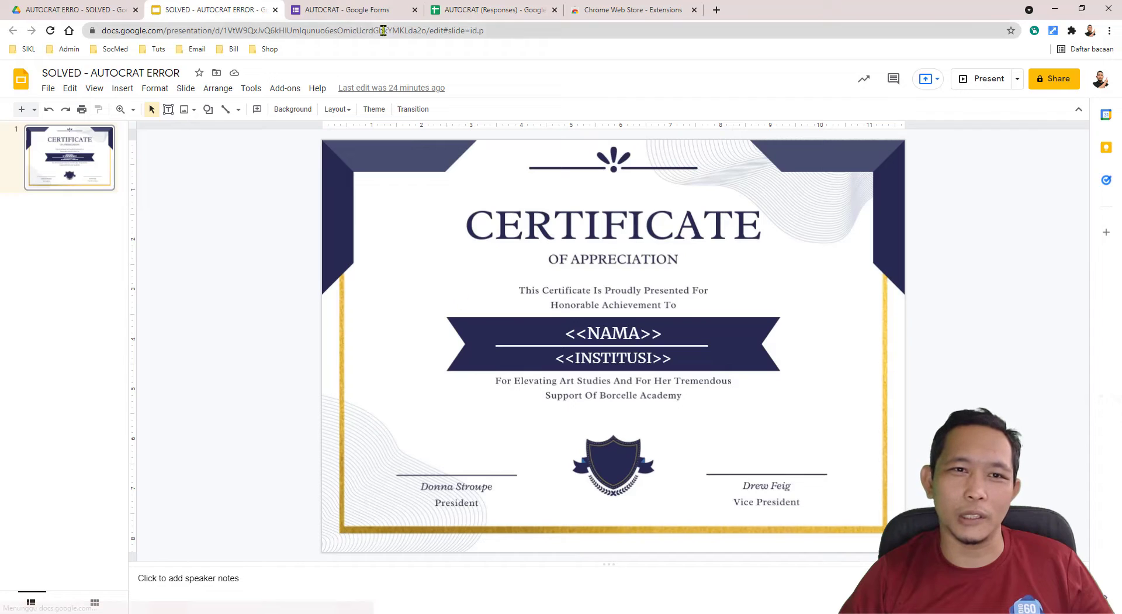
- Go back through the AUTOCRAT form to the AUTOCRAT (Responses) spreadsheet
{"action": "left_click", "coordinate": [370, 13]}
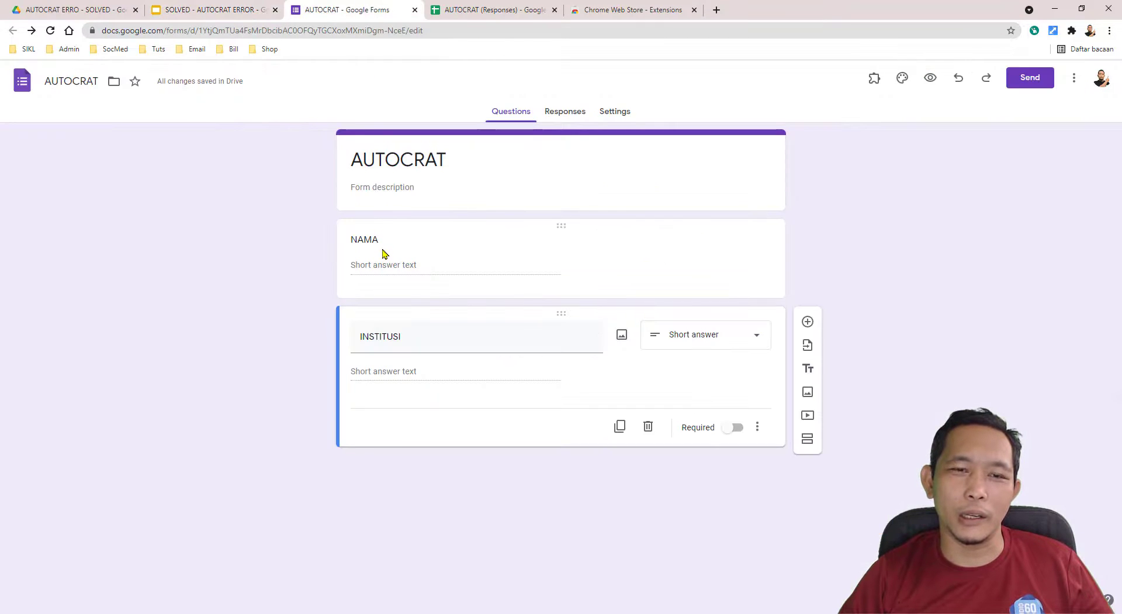
{"action": "left_click", "coordinate": [477, 12]}
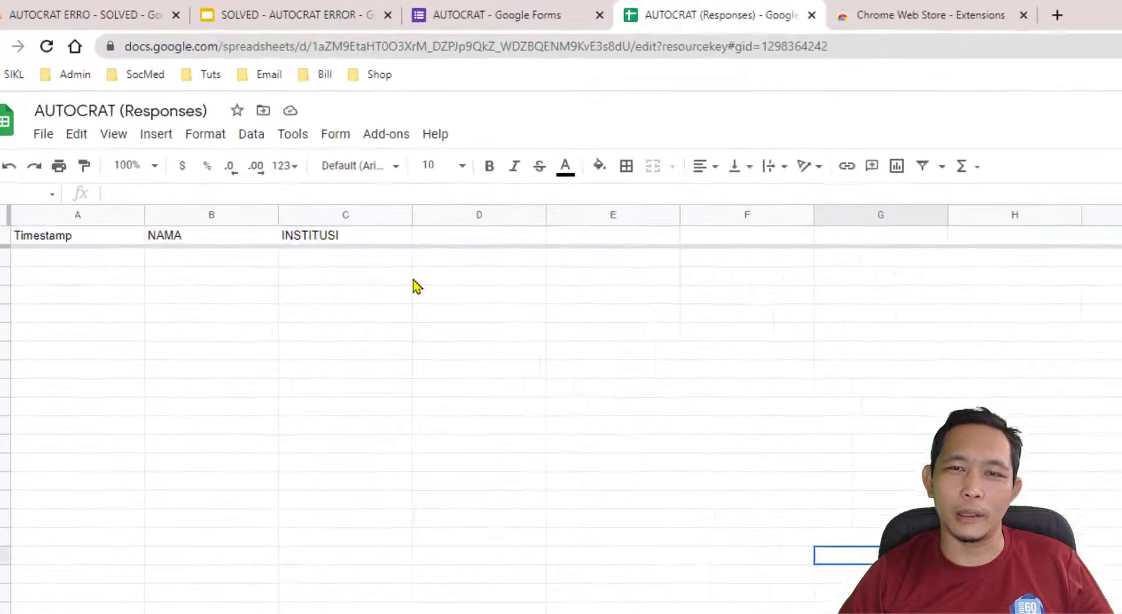
{"action": "left_click", "coordinate": [278, 89]}
{"action": "mouse_move", "coordinate": [593, 313]}
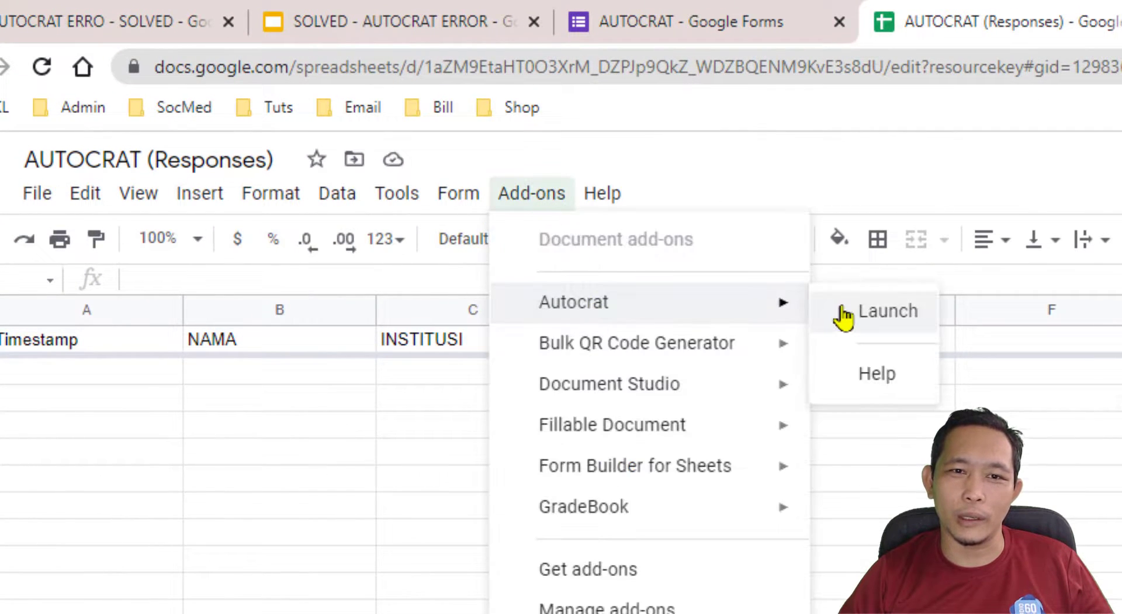
{"action": "left_click", "coordinate": [844, 316]}
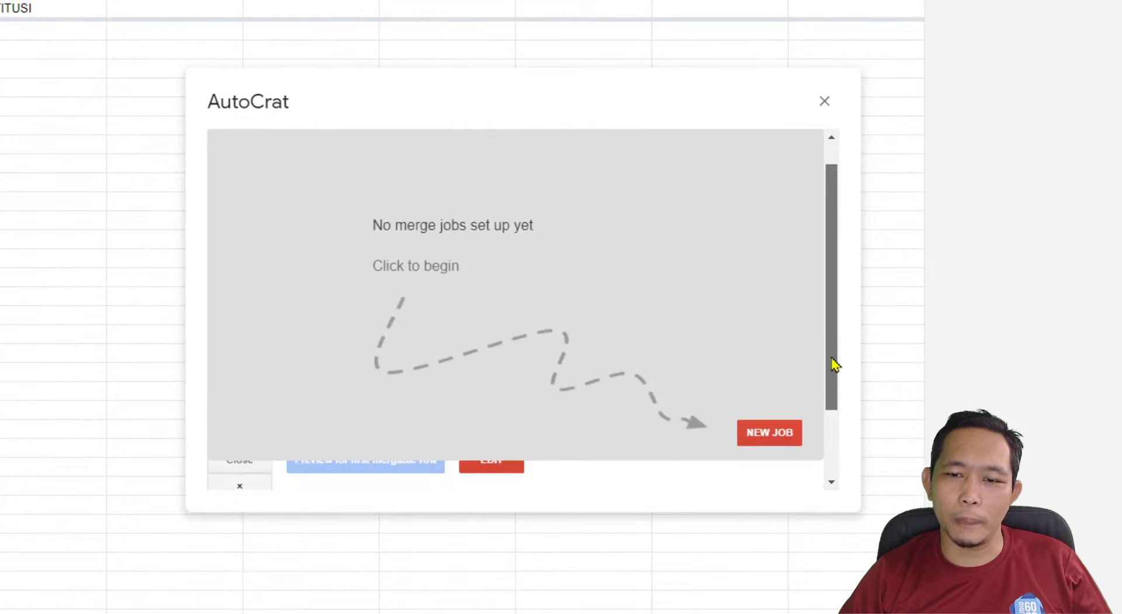
{"action": "scroll", "coordinate": [837, 386], "scroll_direction": "down", "scroll_amount": 3}
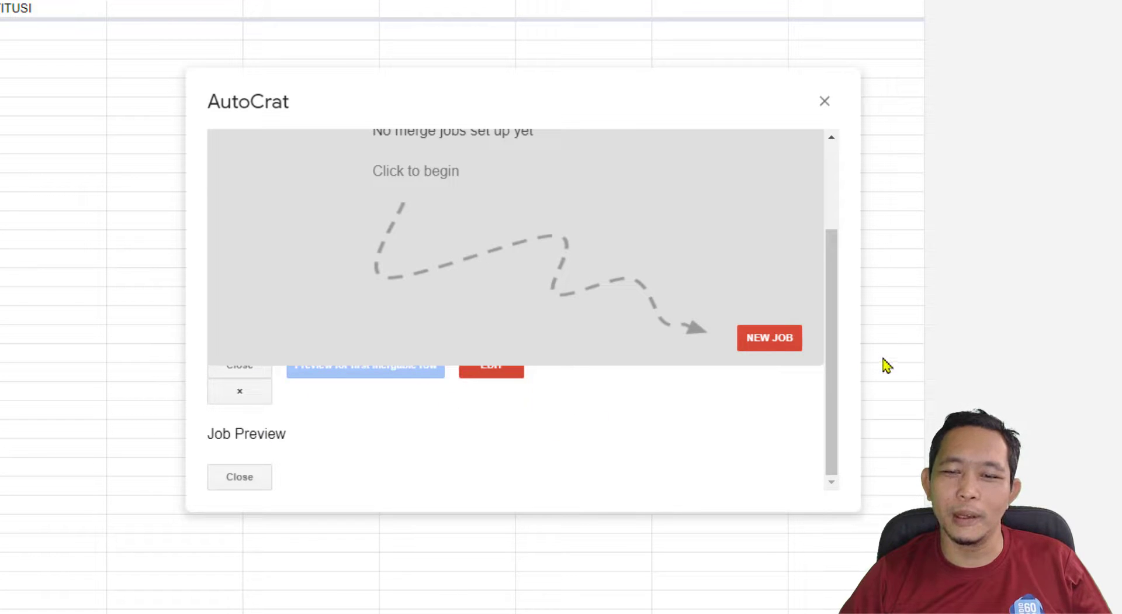
{"action": "left_click", "coordinate": [785, 344]}
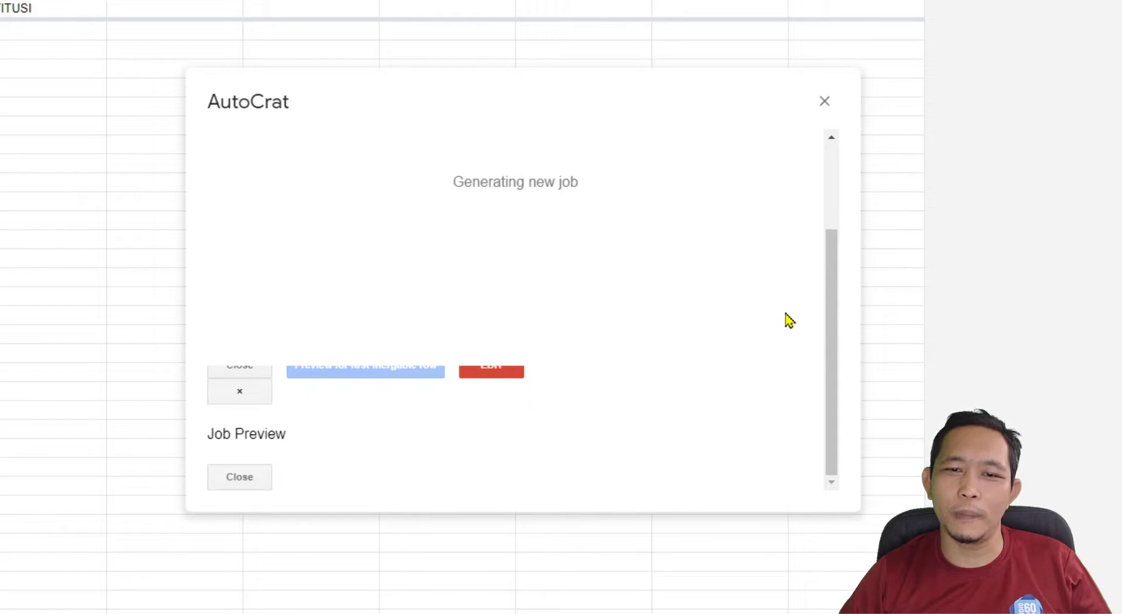
{"action": "left_click_drag", "start_coordinate": [837, 314], "coordinate": [837, 215]}
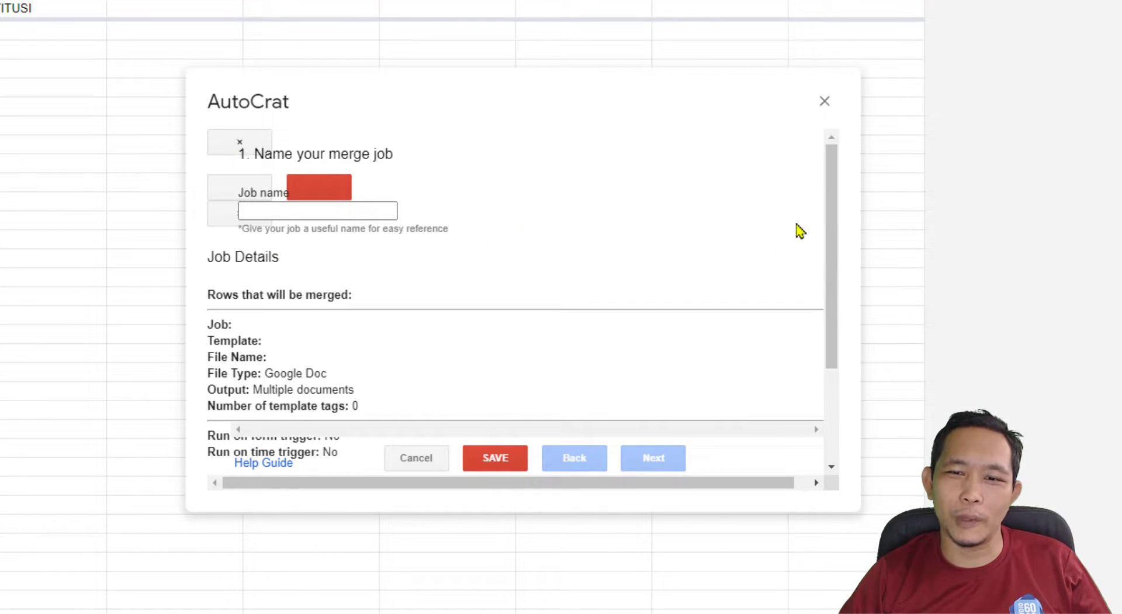
{"action": "left_click_drag", "start_coordinate": [832, 188], "coordinate": [838, 296]}
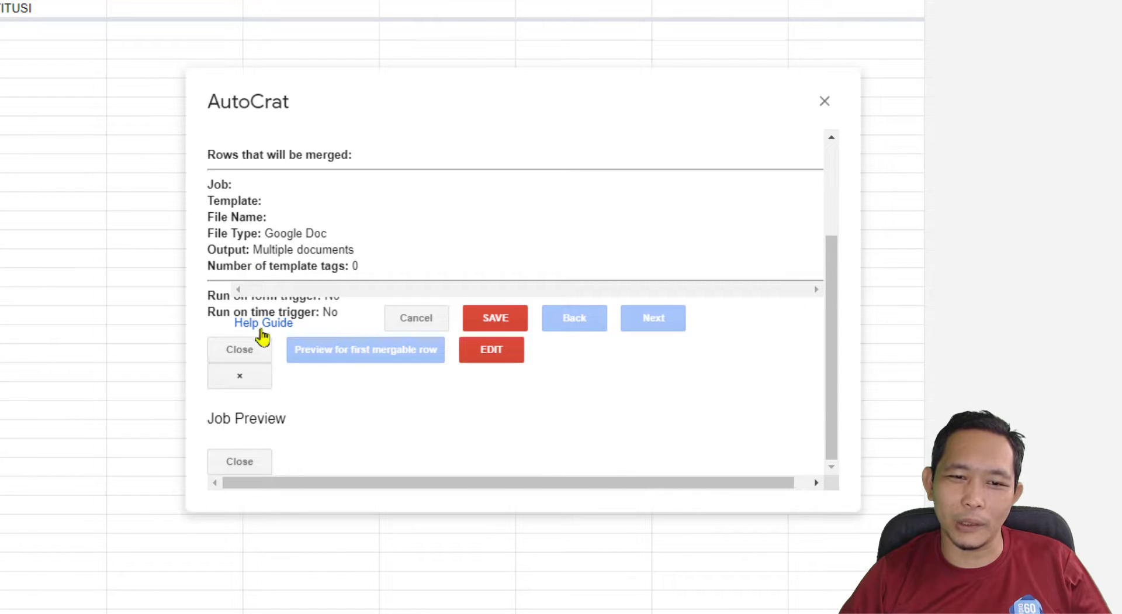
{"action": "left_click_drag", "start_coordinate": [832, 363], "coordinate": [840, 257]}
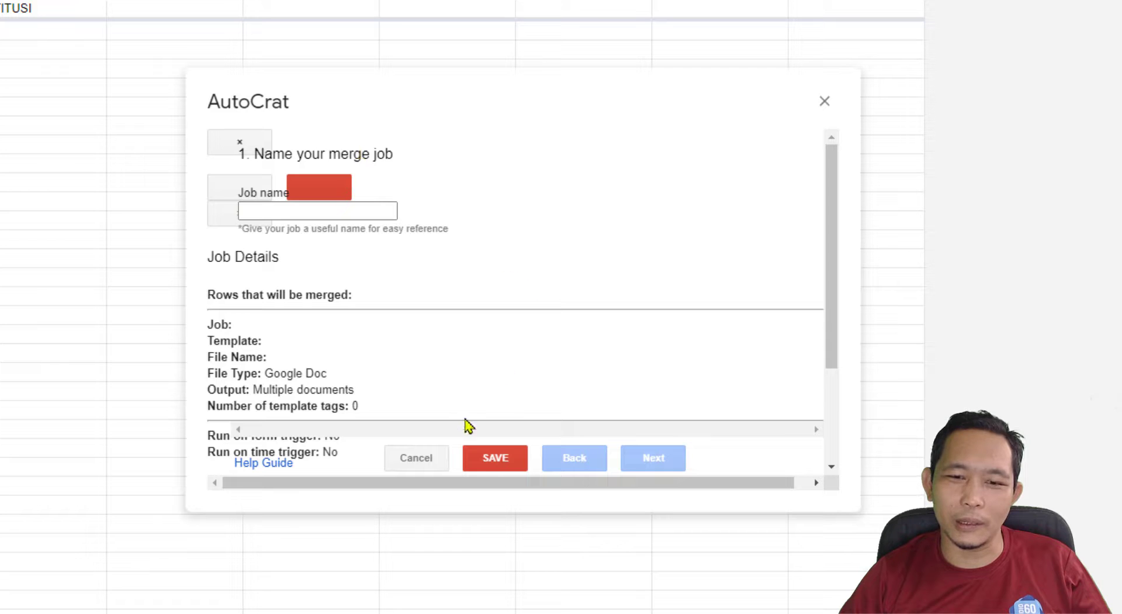
{"action": "left_click", "coordinate": [825, 105]}
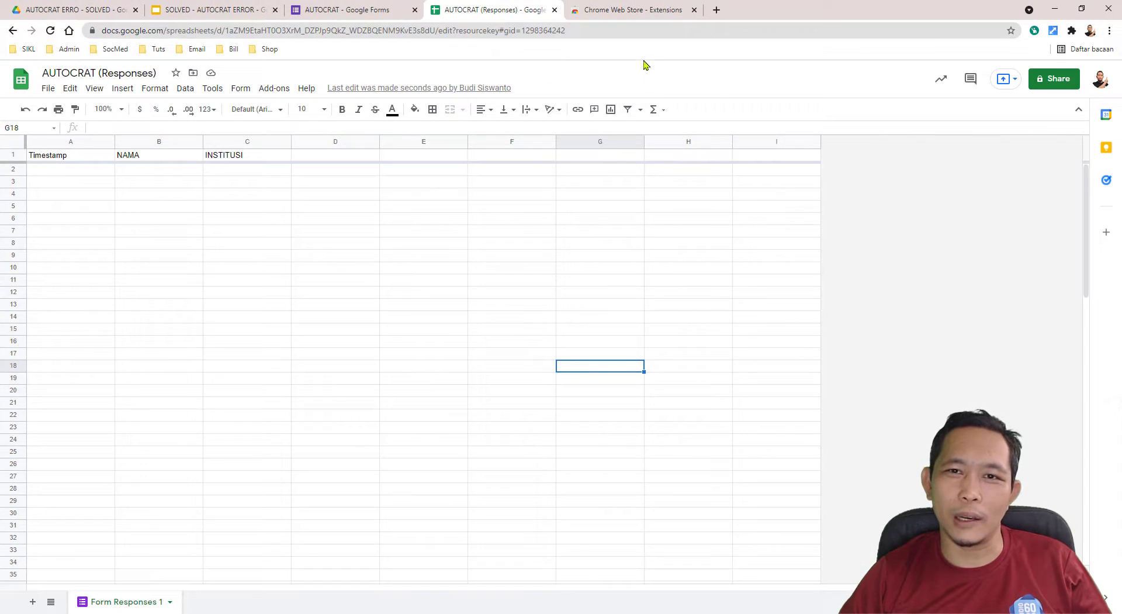
- Search the Chrome Web Store for 'veepn' and add the Free VPN VeePN extension to Chrome
{"action": "left_click", "coordinate": [649, 12]}
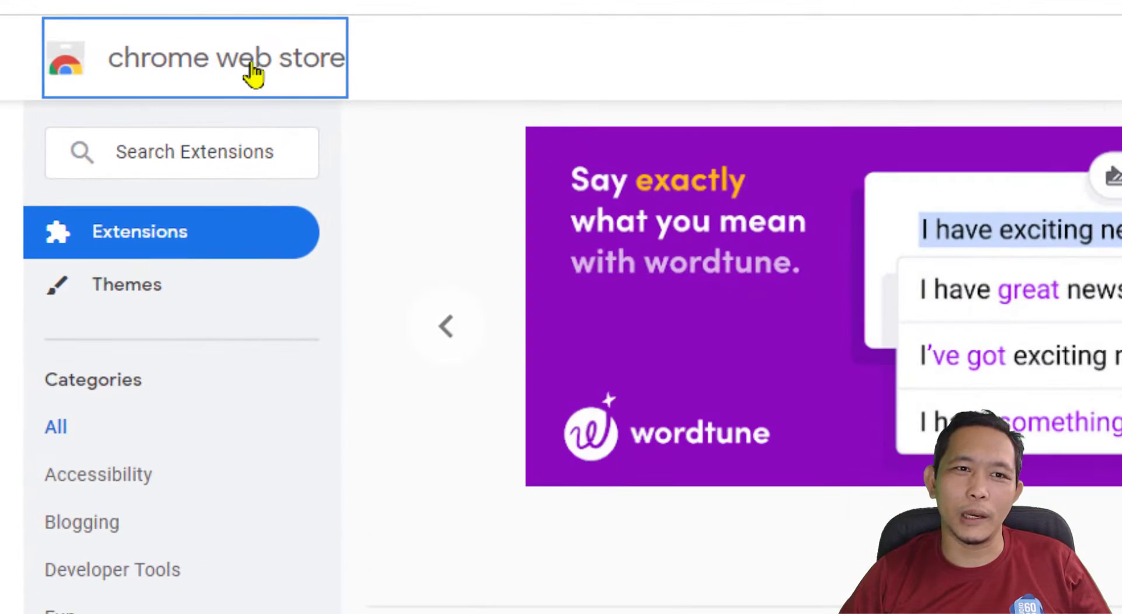
{"action": "left_click", "coordinate": [260, 140]}
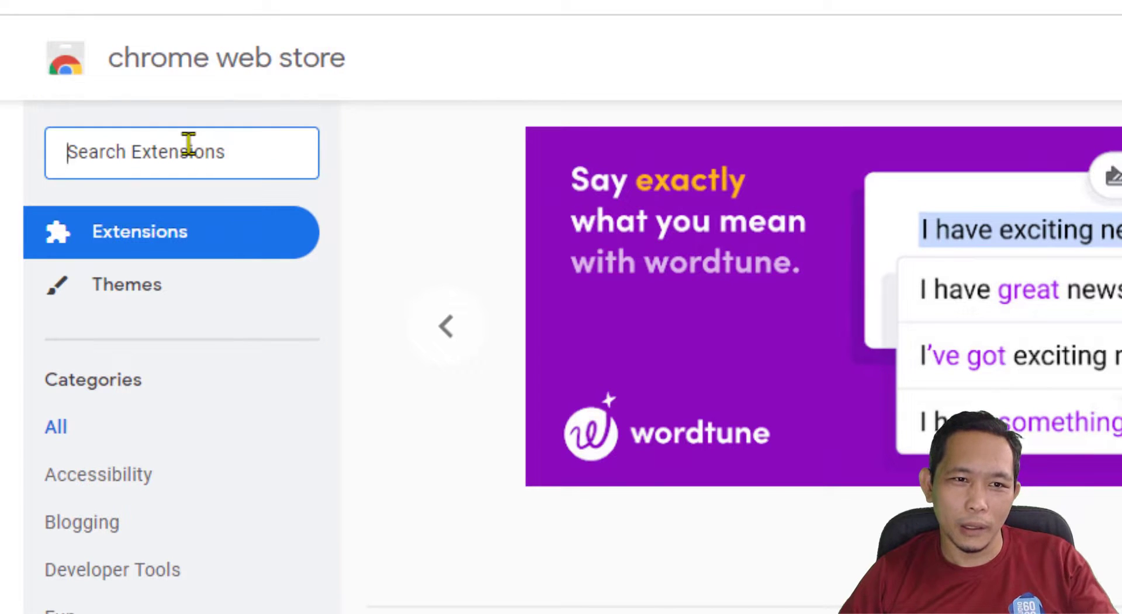
{"action": "type", "text": "v"}
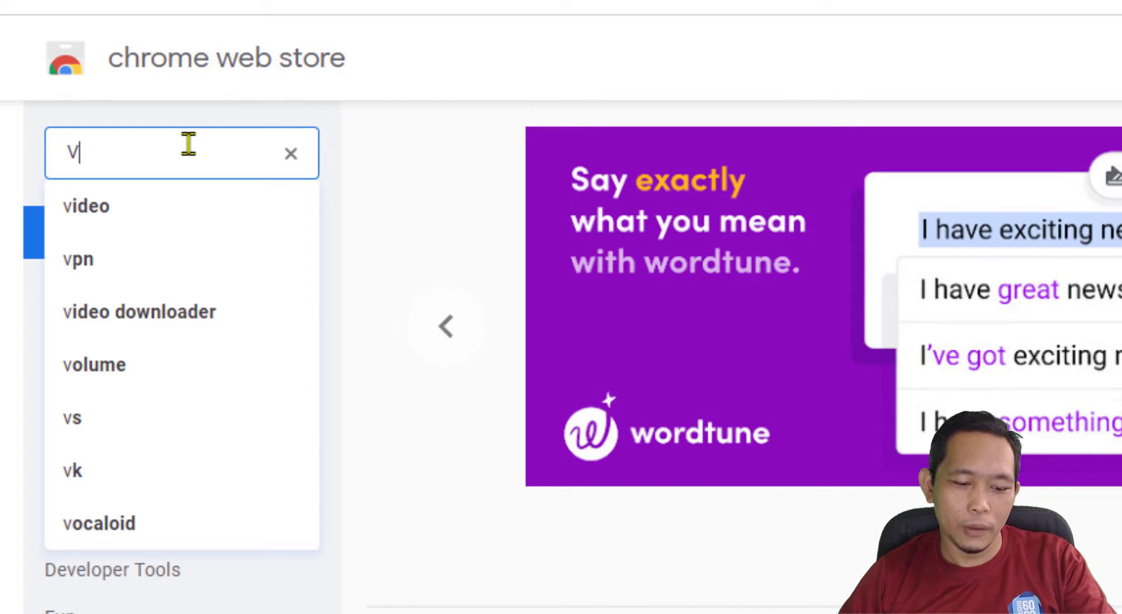
{"action": "type", "text": "EE"}
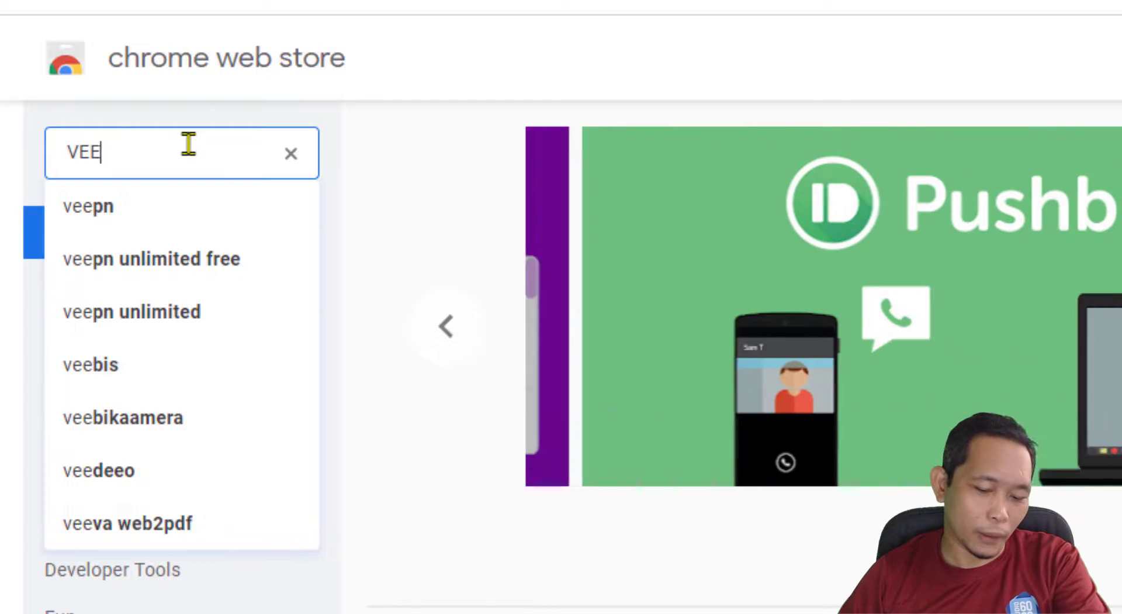
{"action": "type", "text": "PN"}
{"action": "left_click", "coordinate": [151, 206]}
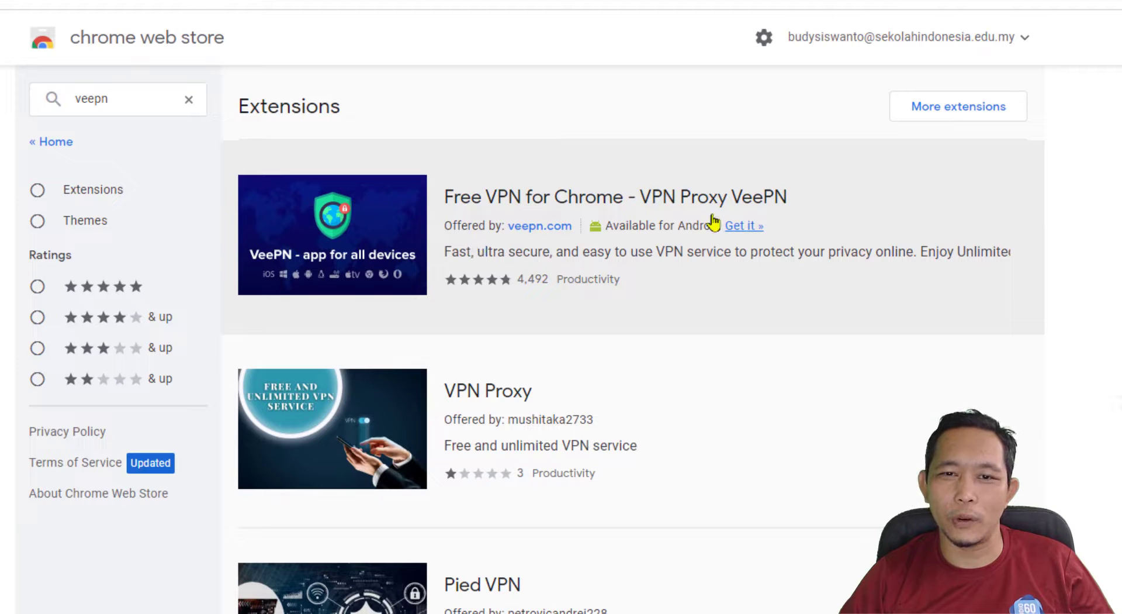
{"action": "left_click", "coordinate": [497, 211]}
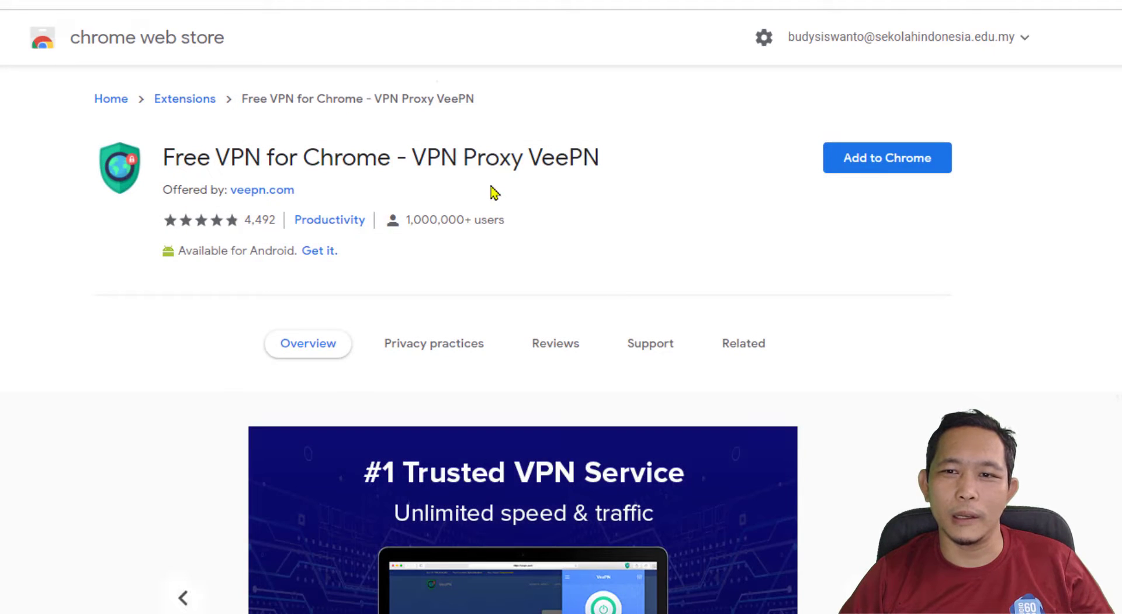
{"action": "left_click", "coordinate": [887, 167]}
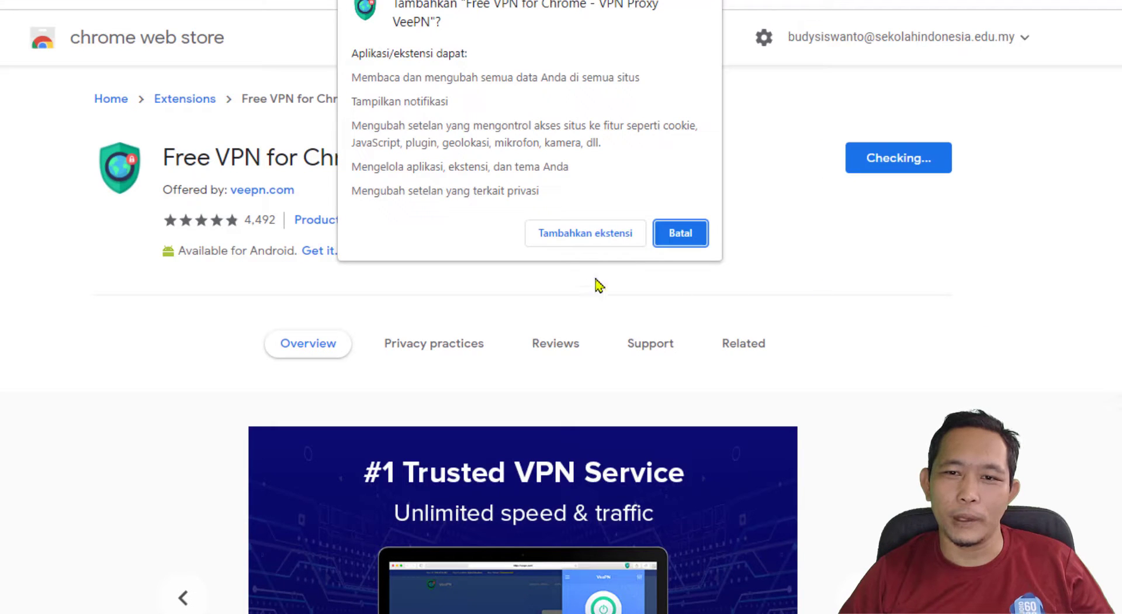
{"action": "left_click", "coordinate": [570, 234]}
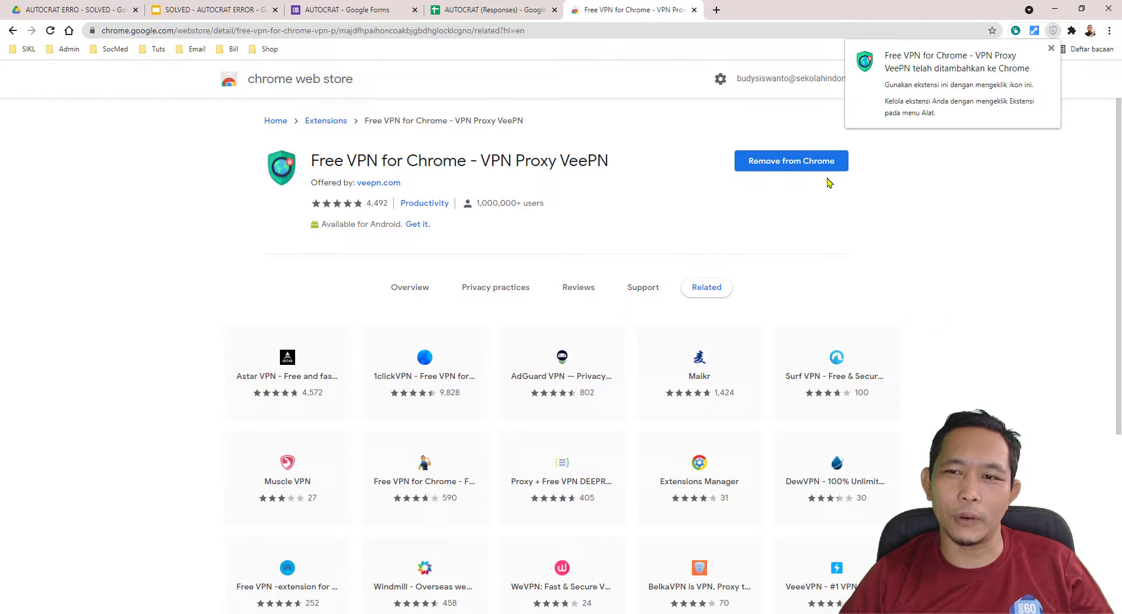
- Close the extension's welcome page and pin Free VPN to the Chrome toolbar
{"action": "left_click", "coordinate": [834, 10]}
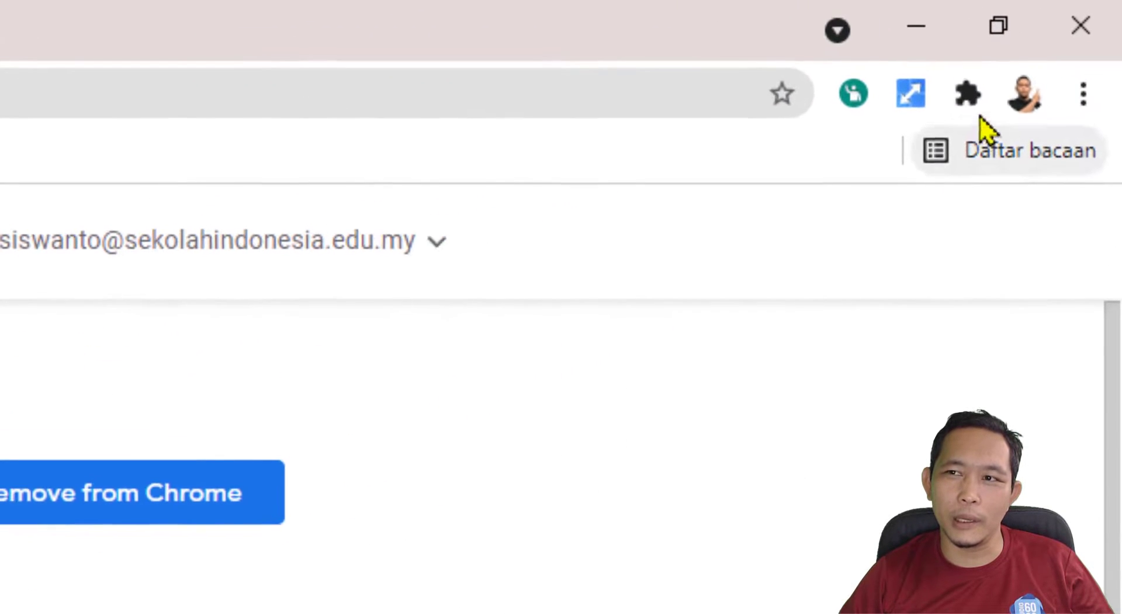
{"action": "left_click", "coordinate": [972, 96]}
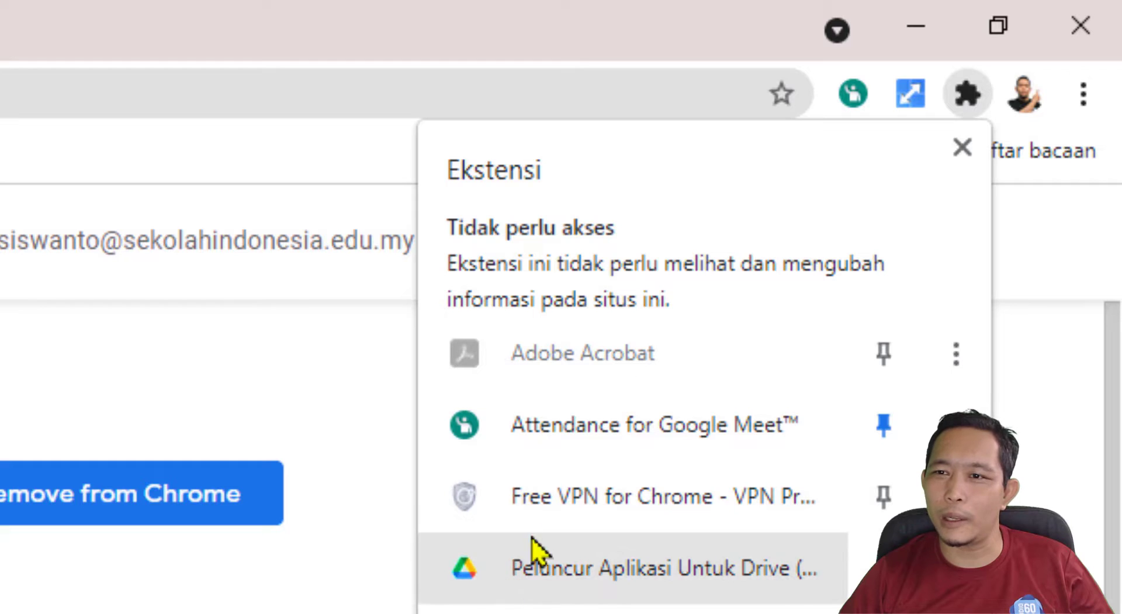
{"action": "left_click", "coordinate": [884, 497]}
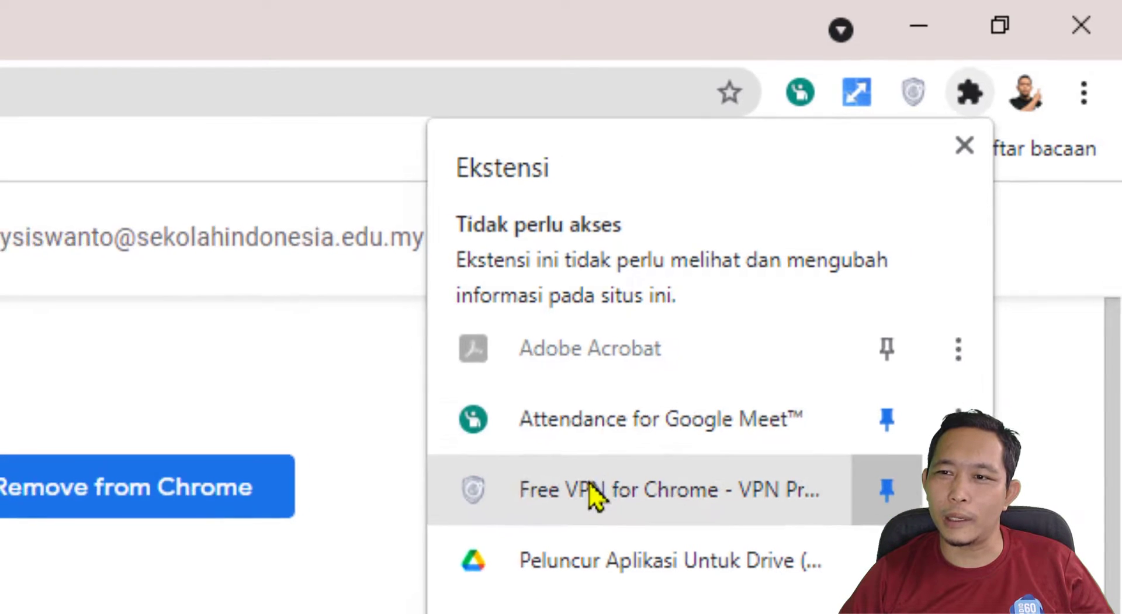
- Get through VeePN's intro screens and connect the VPN via Amsterdam, Netherlands
{"action": "left_click", "coordinate": [592, 495]}
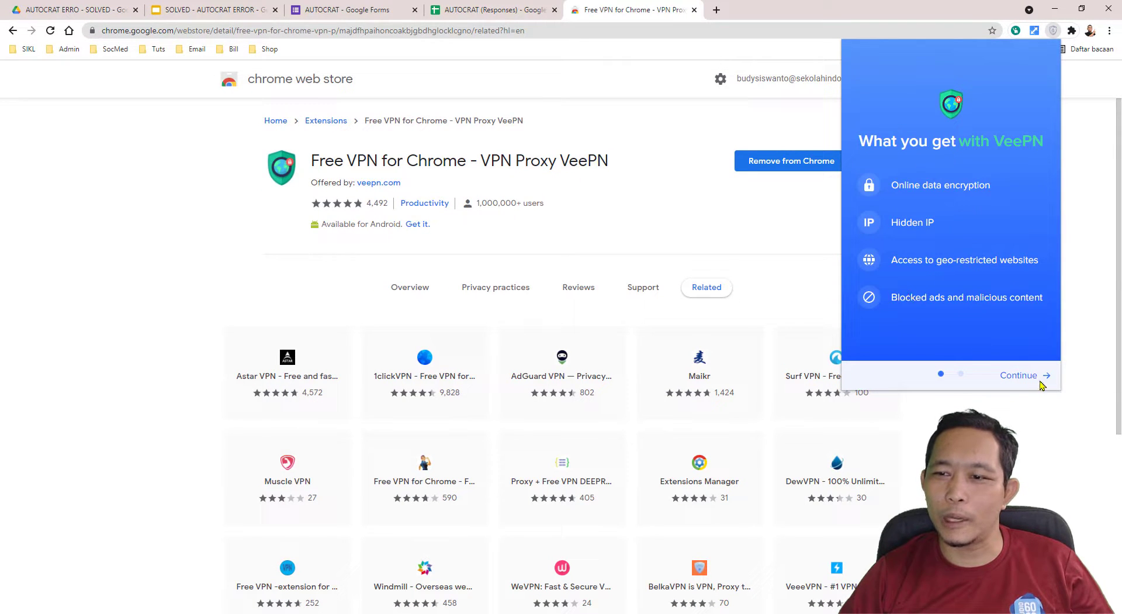
{"action": "left_click", "coordinate": [1040, 382]}
{"action": "left_click", "coordinate": [1030, 376]}
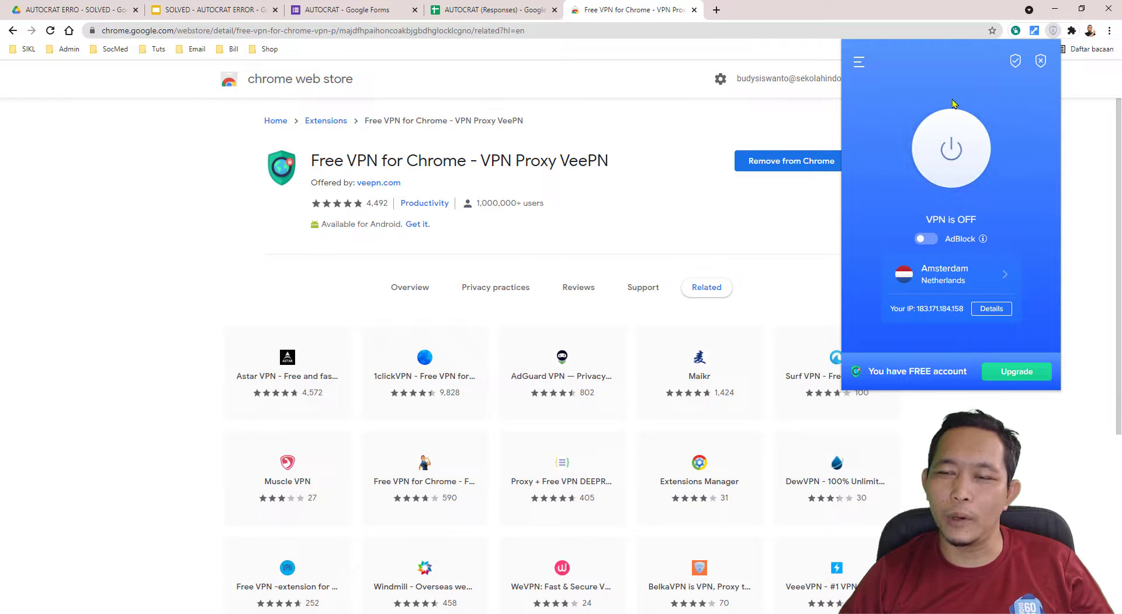
{"action": "left_click", "coordinate": [968, 163]}
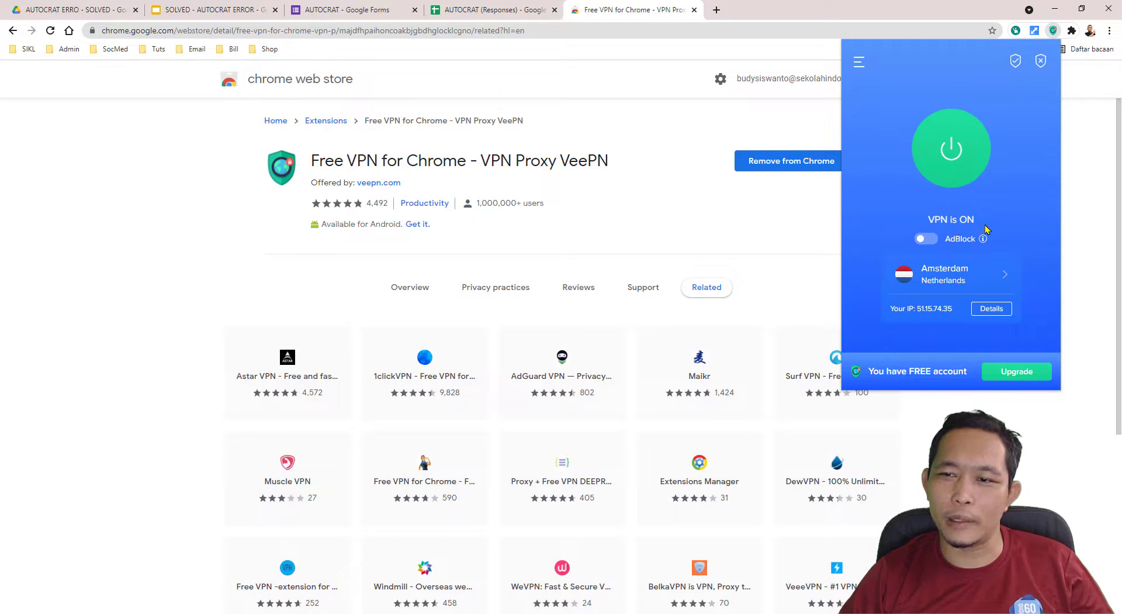
{"action": "left_click", "coordinate": [1090, 137]}
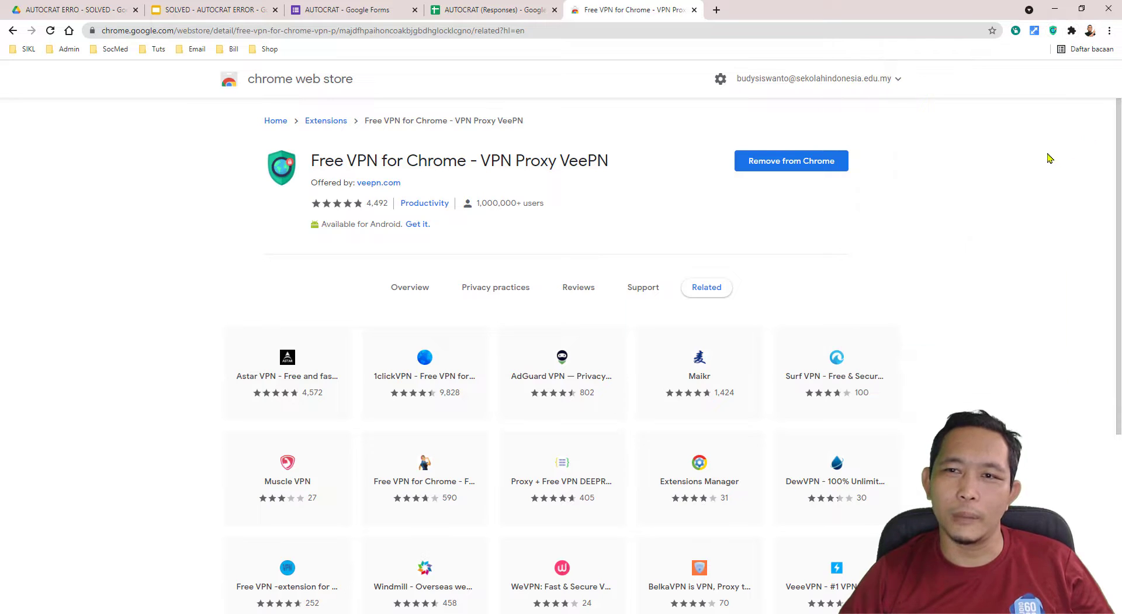
- Launch the Autocrat add-on on the AUTOCRAT (Responses) spreadsheet and create a new merge job
{"action": "left_click", "coordinate": [473, 13]}
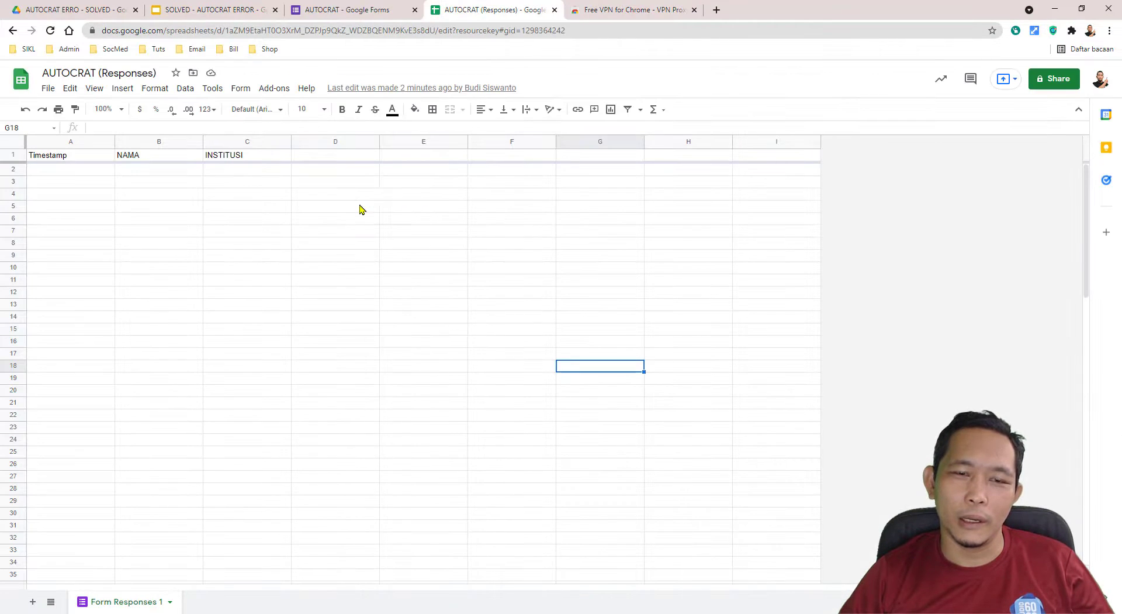
{"action": "left_click", "coordinate": [274, 88]}
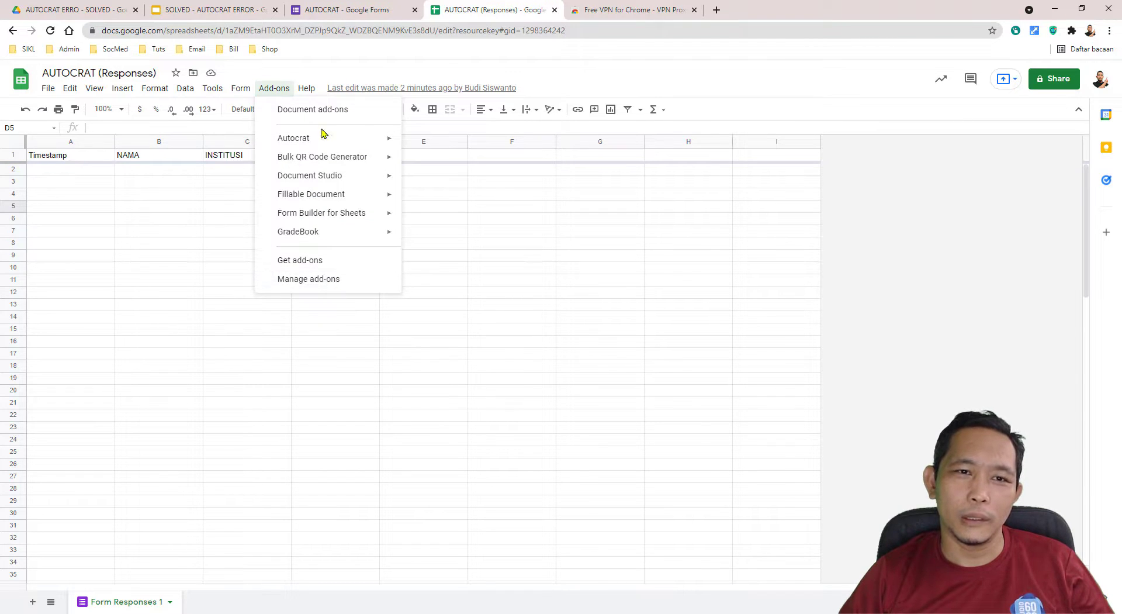
{"action": "mouse_move", "coordinate": [321, 138]}
{"action": "left_click", "coordinate": [432, 145]}
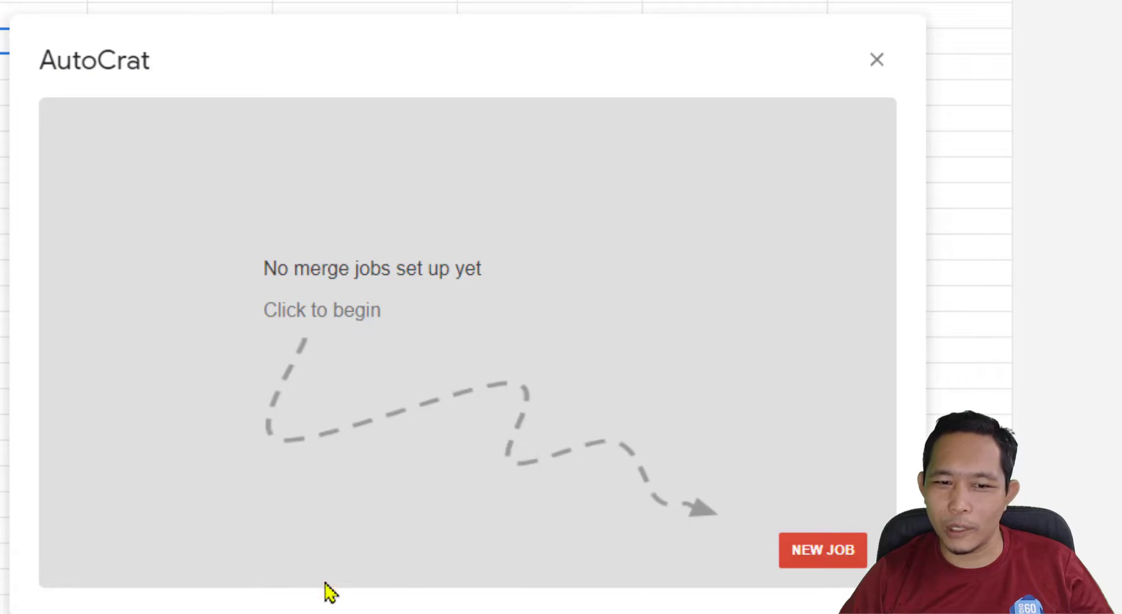
{"action": "left_click", "coordinate": [847, 555]}
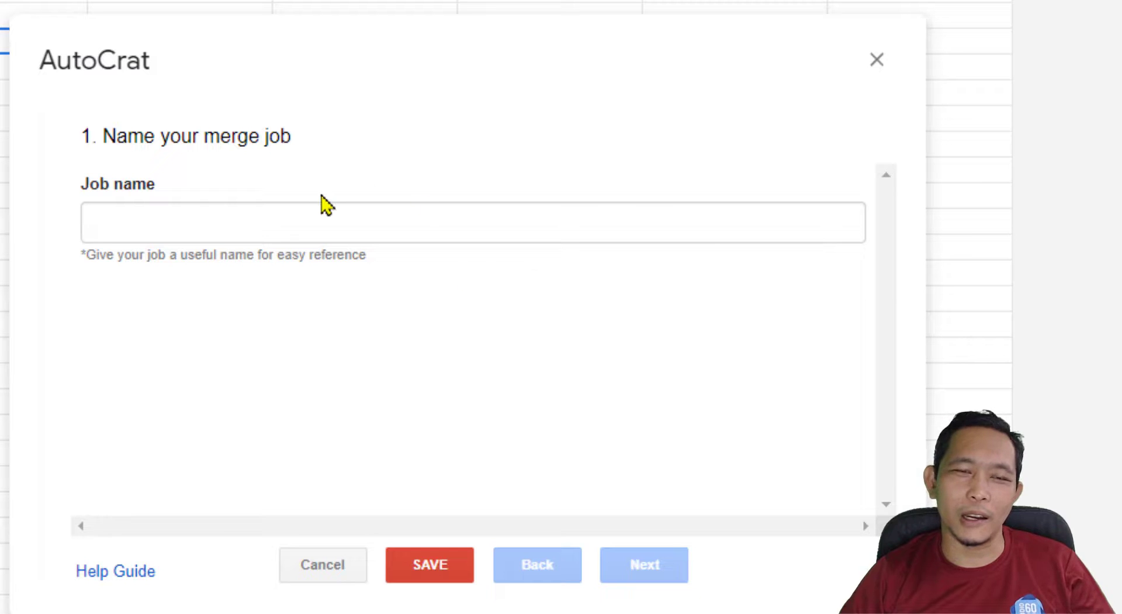
- Name the merge job SERTIFIKAT and continue to template selection
{"action": "left_click", "coordinate": [169, 233]}
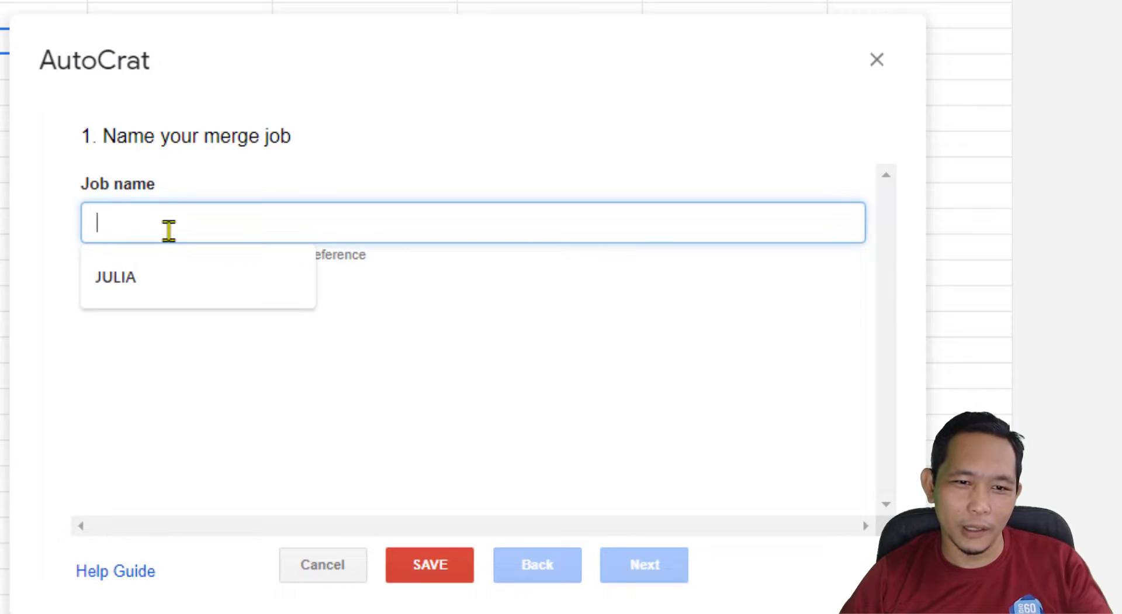
{"action": "type", "text": "SERT"}
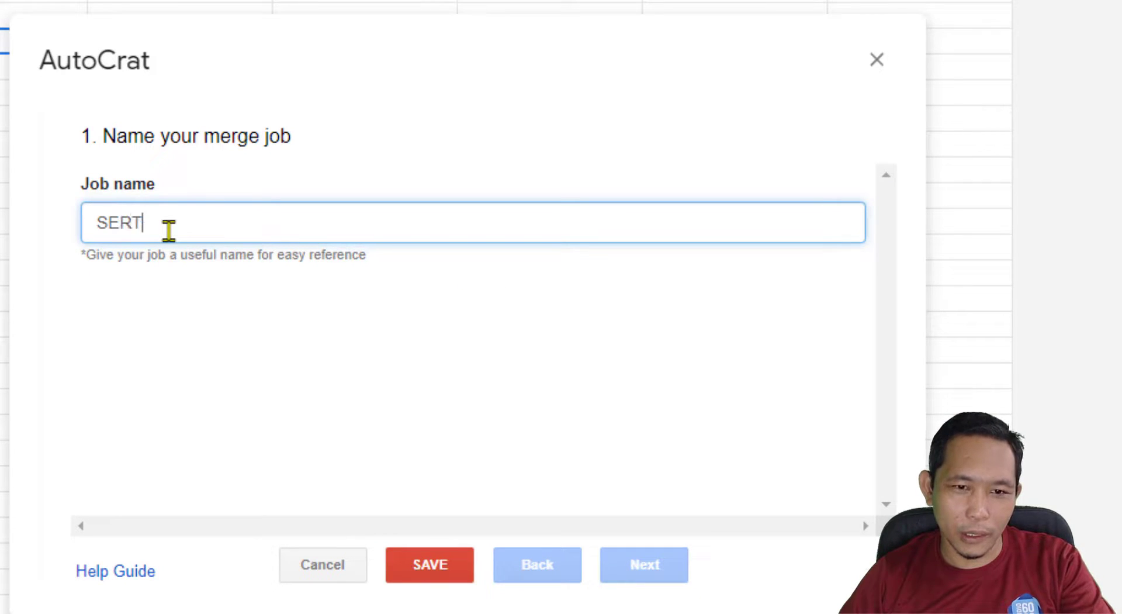
{"action": "type", "text": "IFI"}
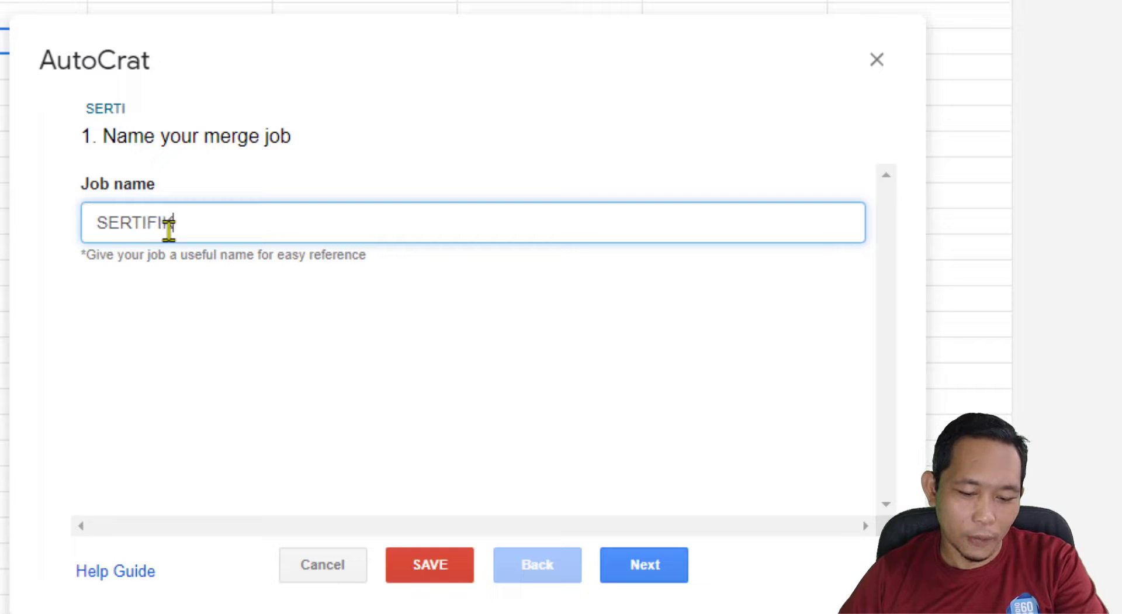
{"action": "type", "text": "KAT"}
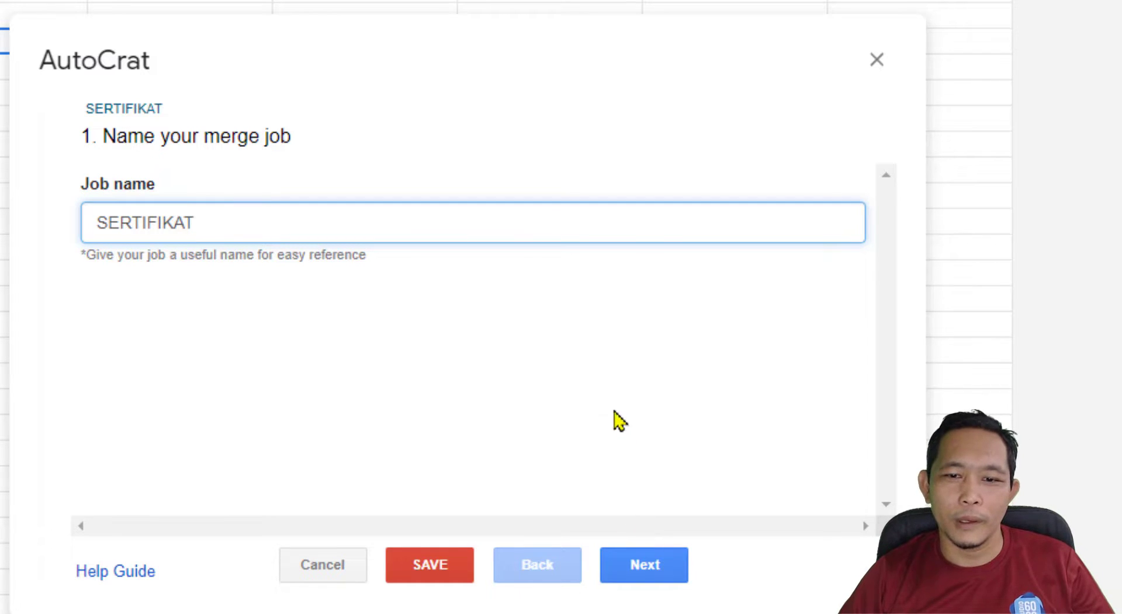
{"action": "left_click", "coordinate": [644, 562]}
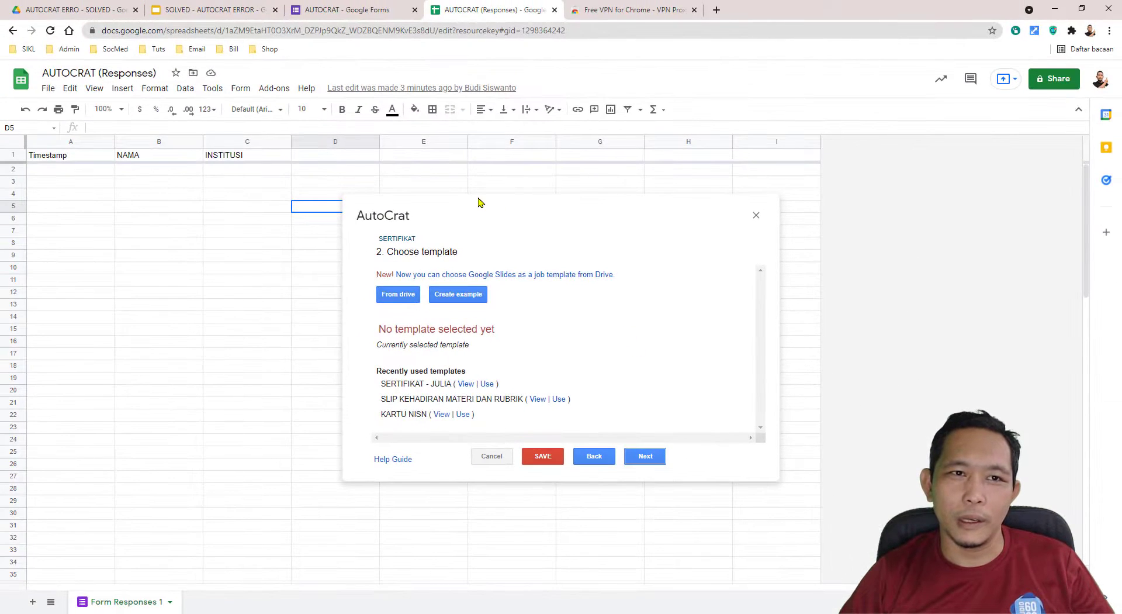
- Copy the presentation title 'SOLVED - AUTOCRAT ERROR' from Slides and return to the spreadsheet
{"action": "left_click", "coordinate": [234, 11]}
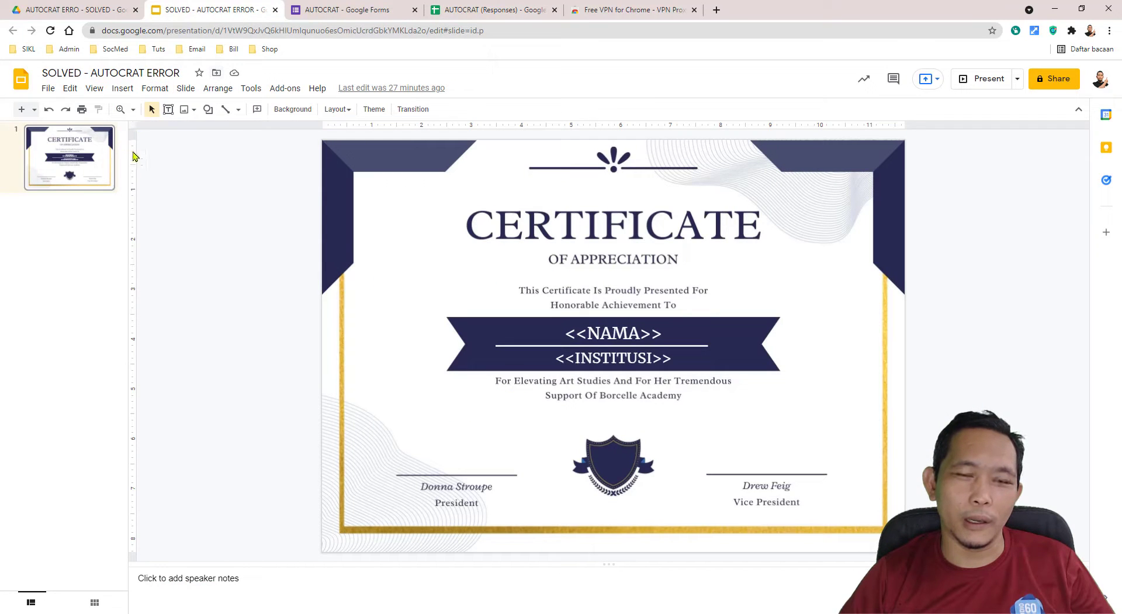
{"action": "triple_click", "coordinate": [136, 71]}
{"action": "right_click", "coordinate": [135, 71]}
{"action": "left_click", "coordinate": [177, 117]}
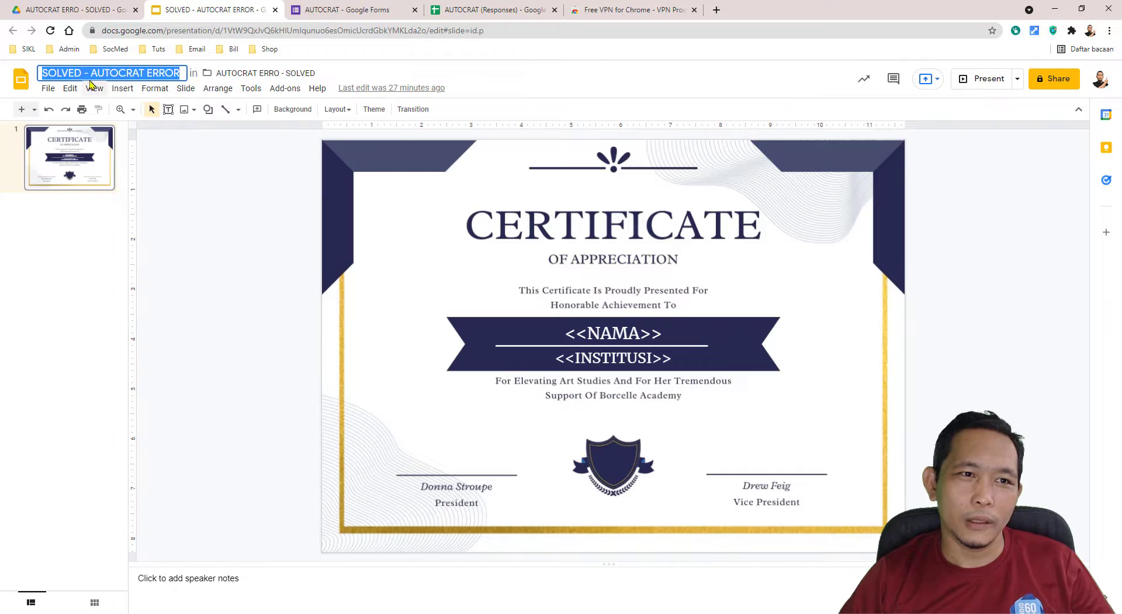
{"action": "left_click", "coordinate": [497, 12]}
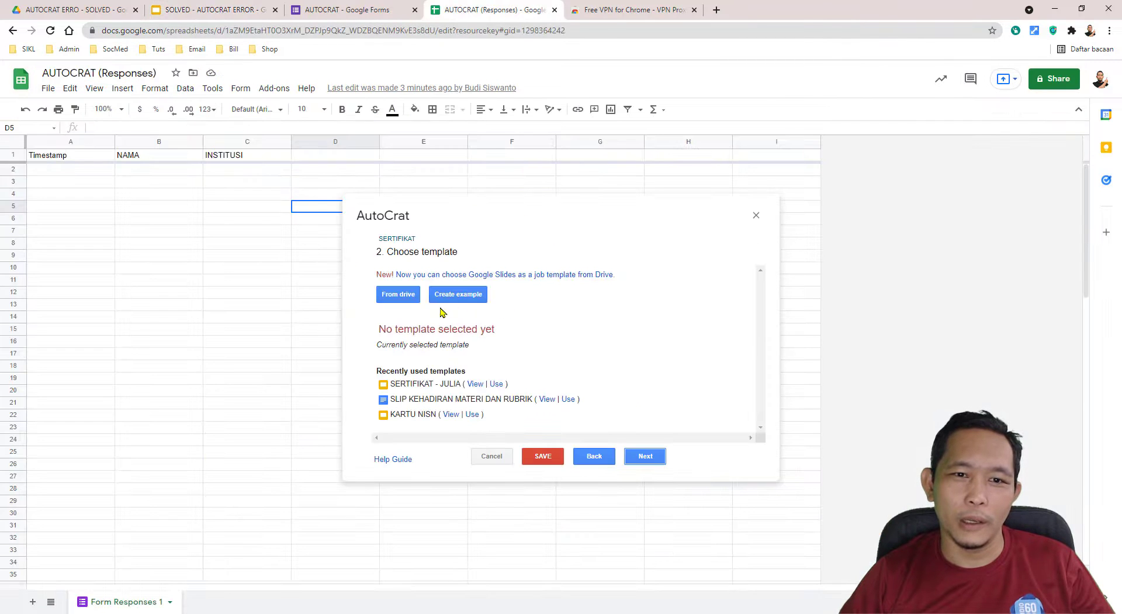
- Pick SOLVED - AUTOCRAT ERROR from Drive as the job's template and continue to field mapping
{"action": "left_click", "coordinate": [403, 300]}
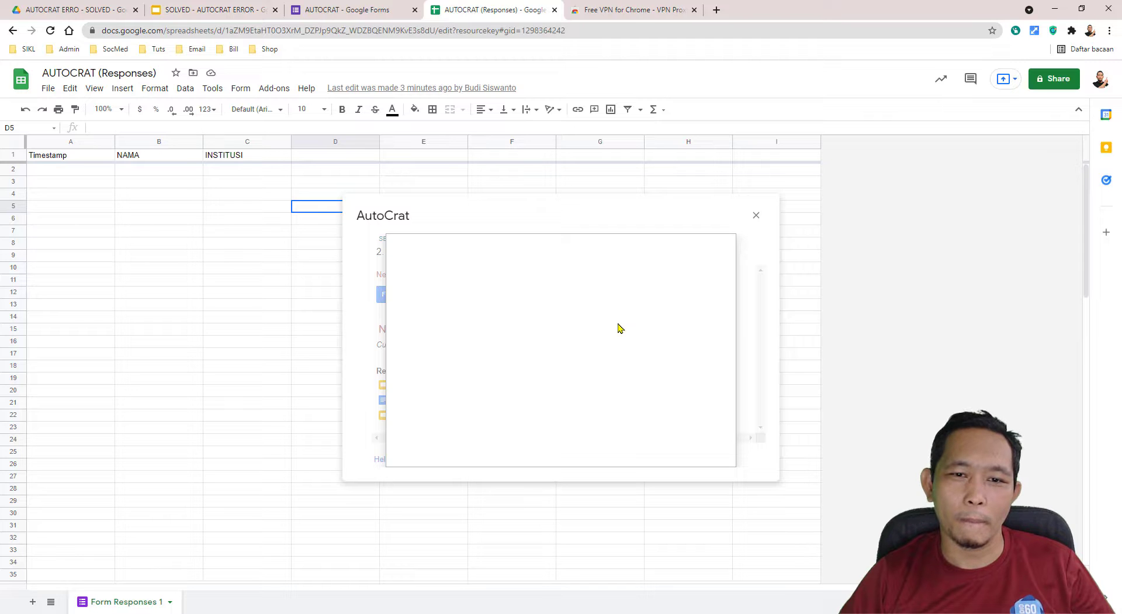
{"action": "left_click", "coordinate": [534, 253]}
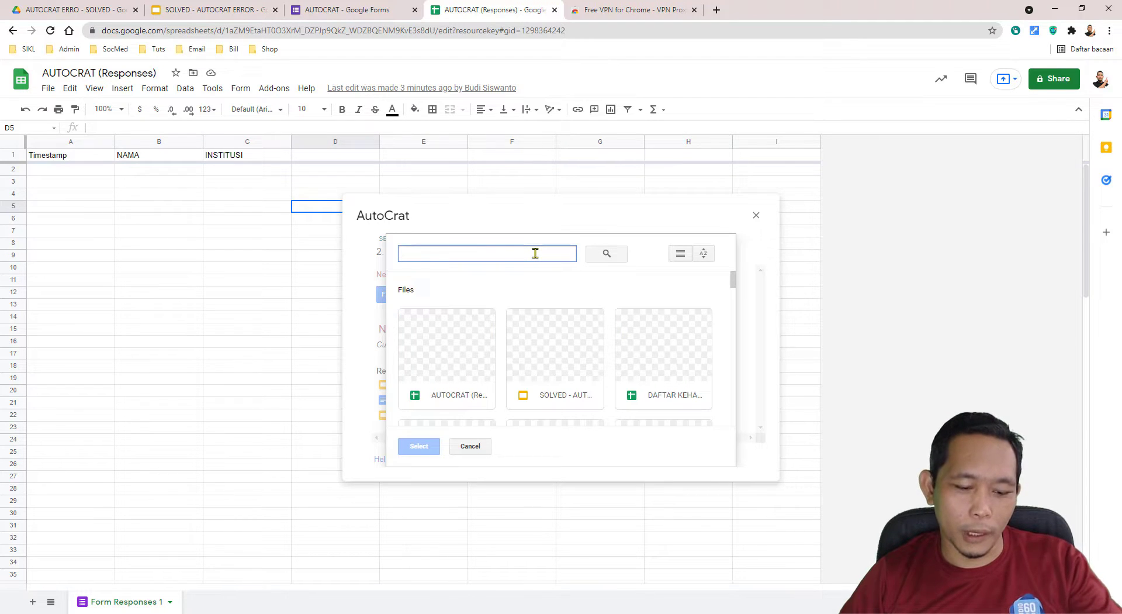
{"action": "type", "text": "SOLVED - AUTOCRAT ERROR"}
{"action": "left_click", "coordinate": [611, 257]}
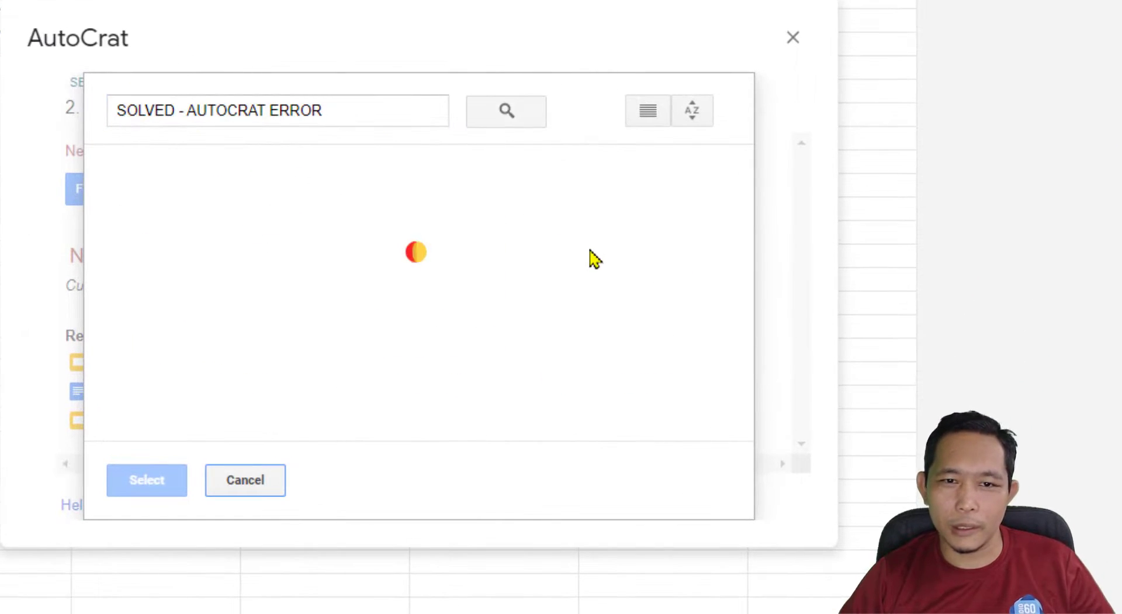
{"action": "left_click", "coordinate": [214, 252]}
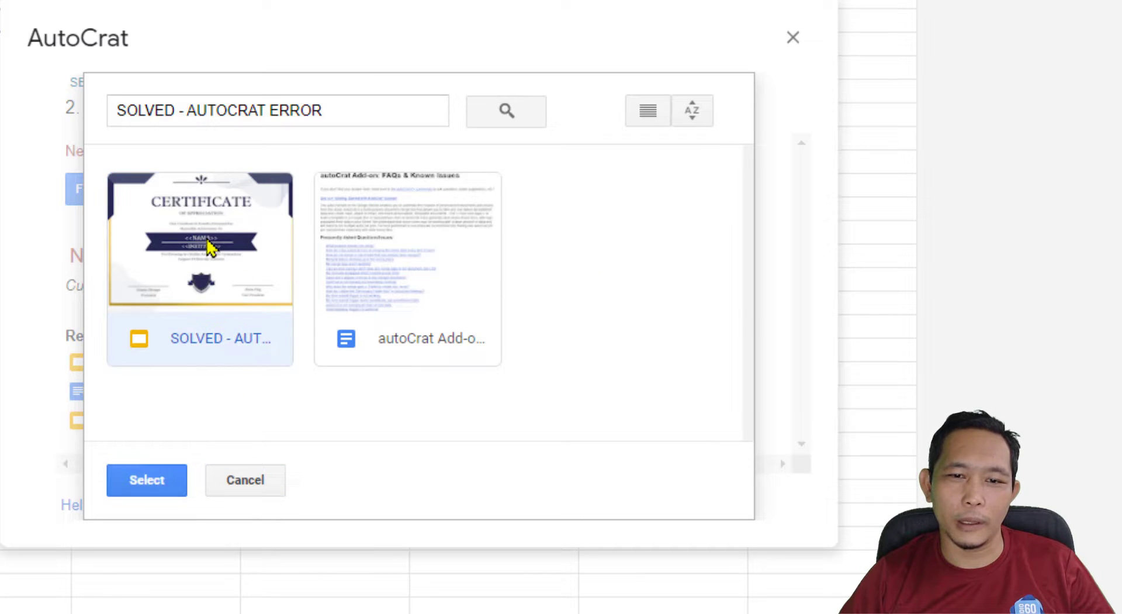
{"action": "left_click", "coordinate": [176, 484]}
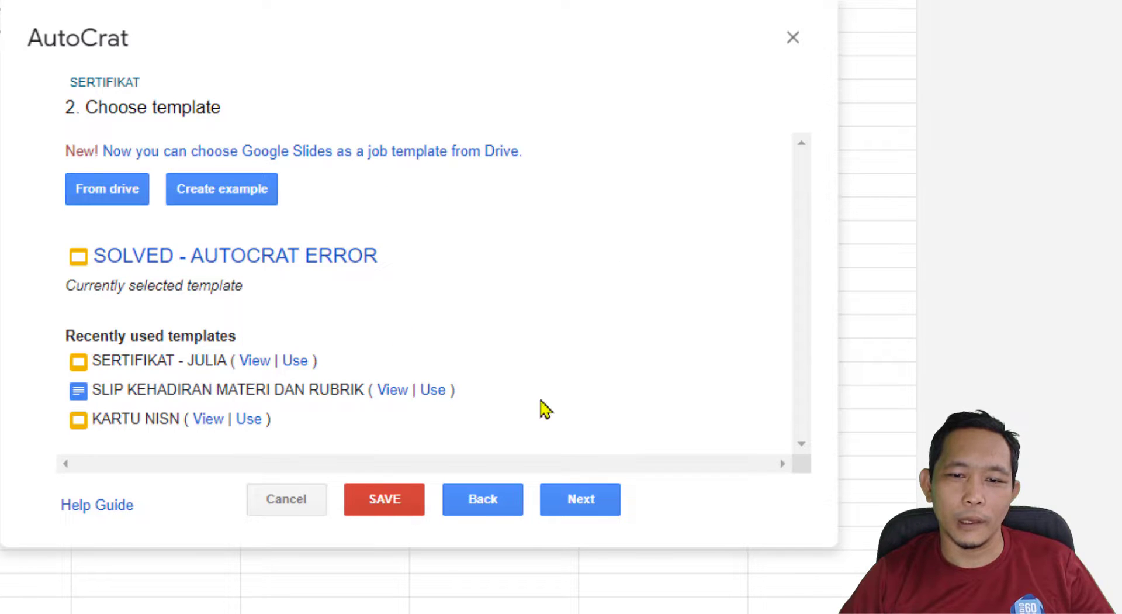
{"action": "left_click", "coordinate": [608, 501]}
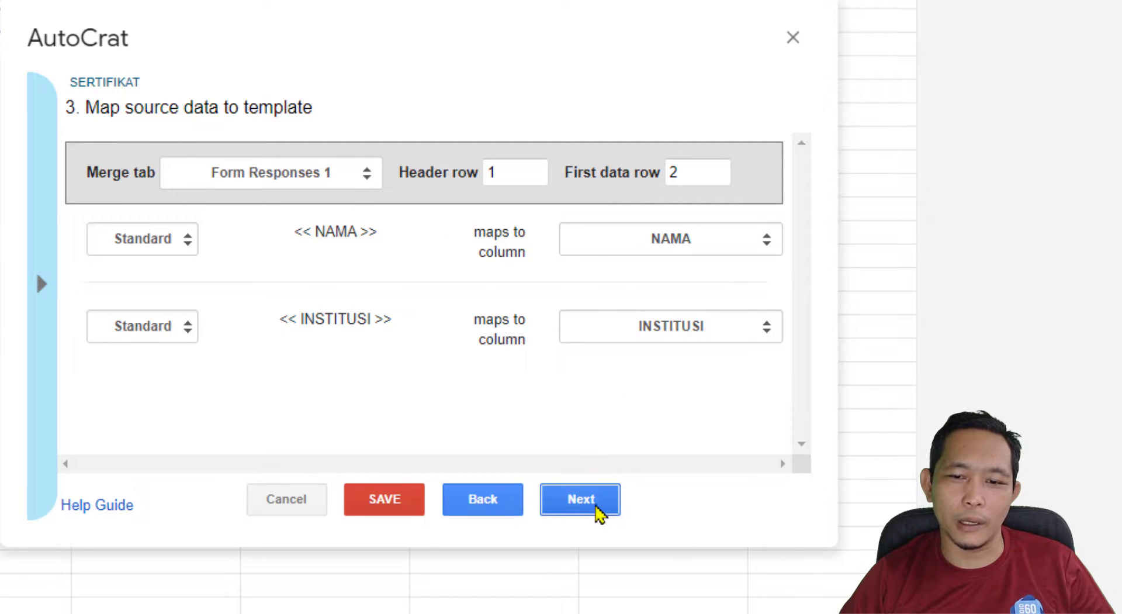
- Build the output file name as <<NAMA>> - <<INSTITUSI>> from the merge tags
{"action": "left_click", "coordinate": [599, 512]}
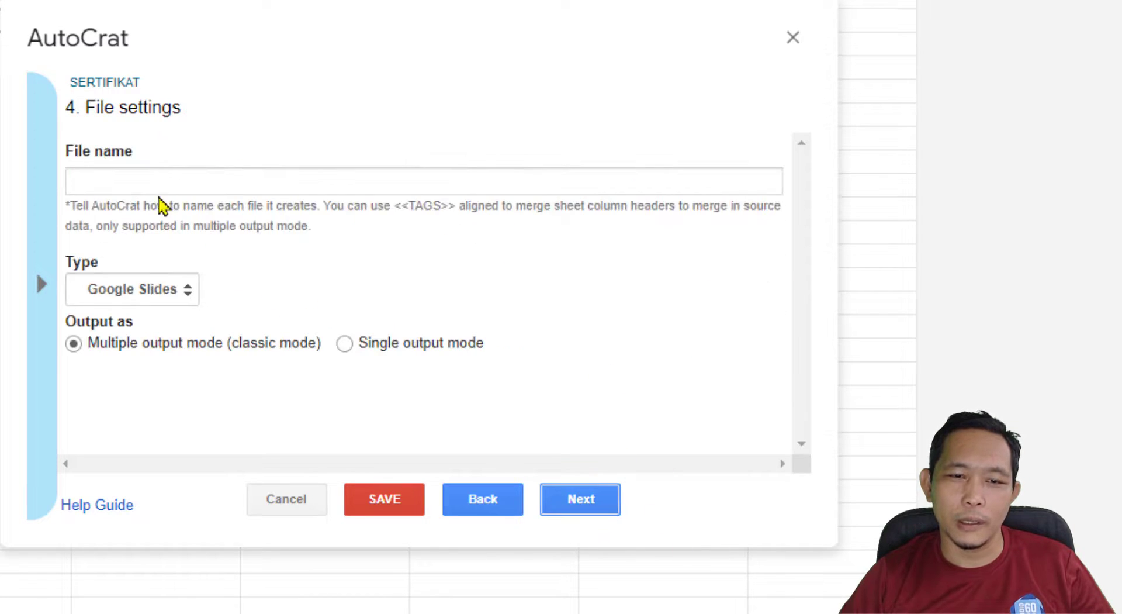
{"action": "left_click", "coordinate": [44, 288]}
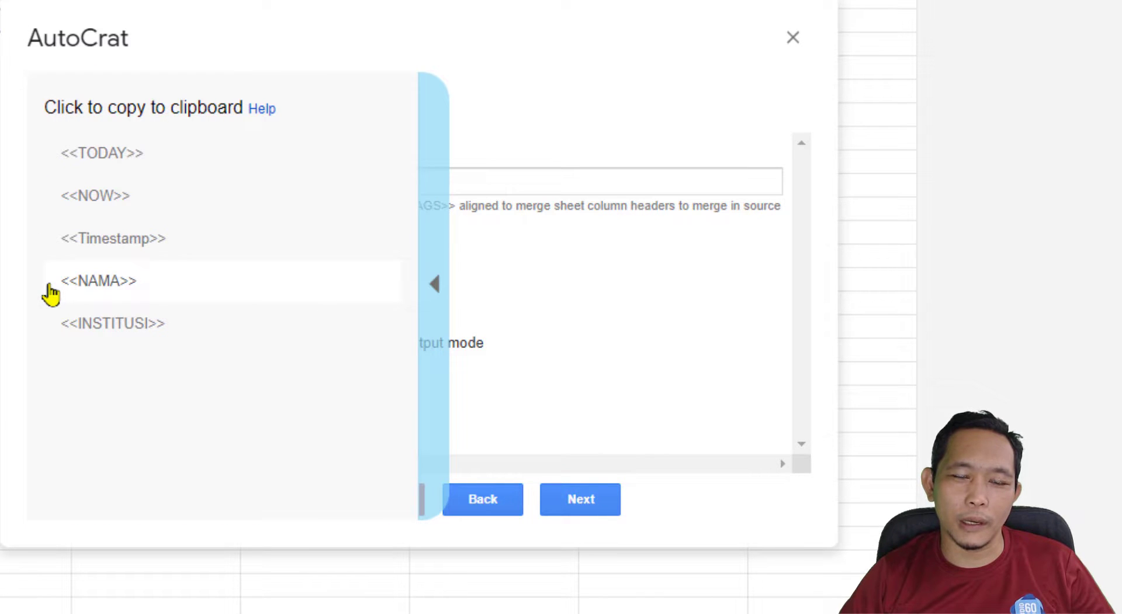
{"action": "left_click", "coordinate": [108, 285]}
{"action": "left_click", "coordinate": [238, 178]}
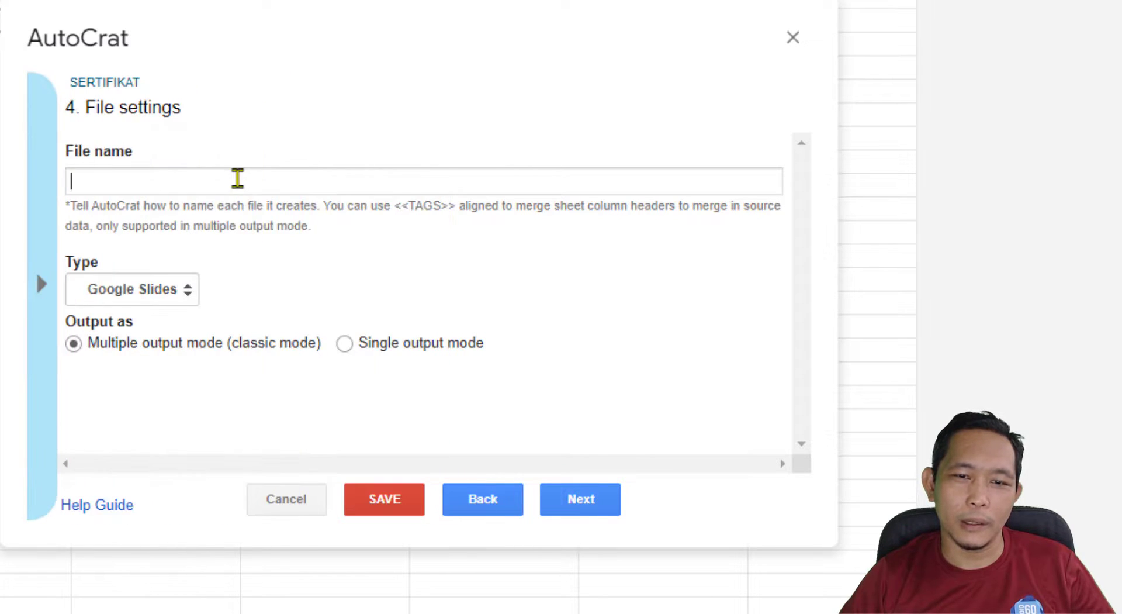
{"action": "right_click", "coordinate": [238, 178]}
{"action": "left_click", "coordinate": [310, 347]}
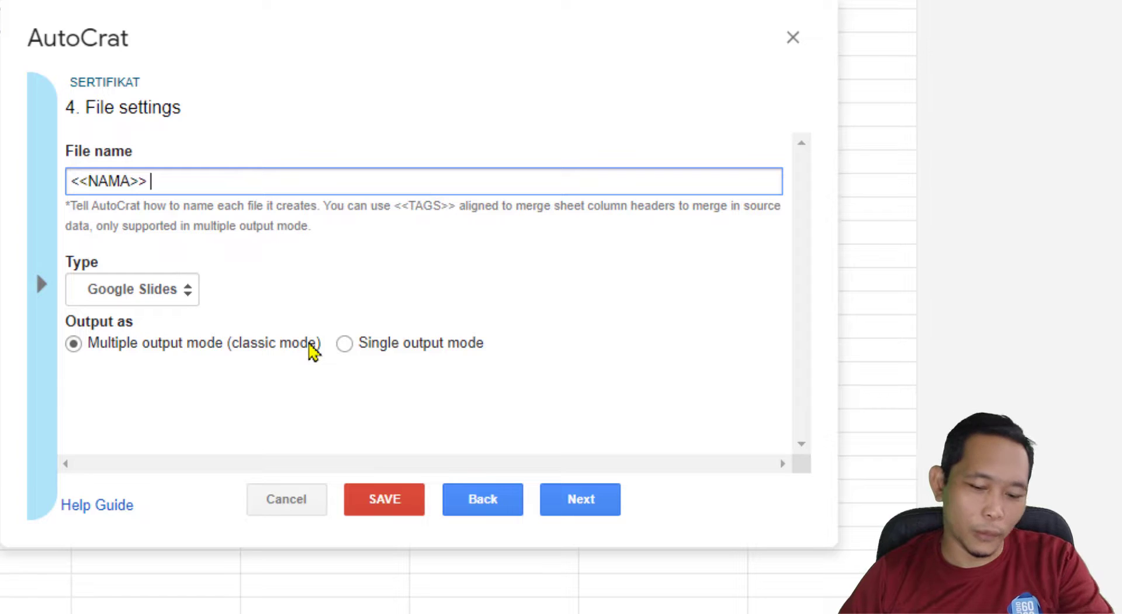
{"action": "type", "text": "-"}
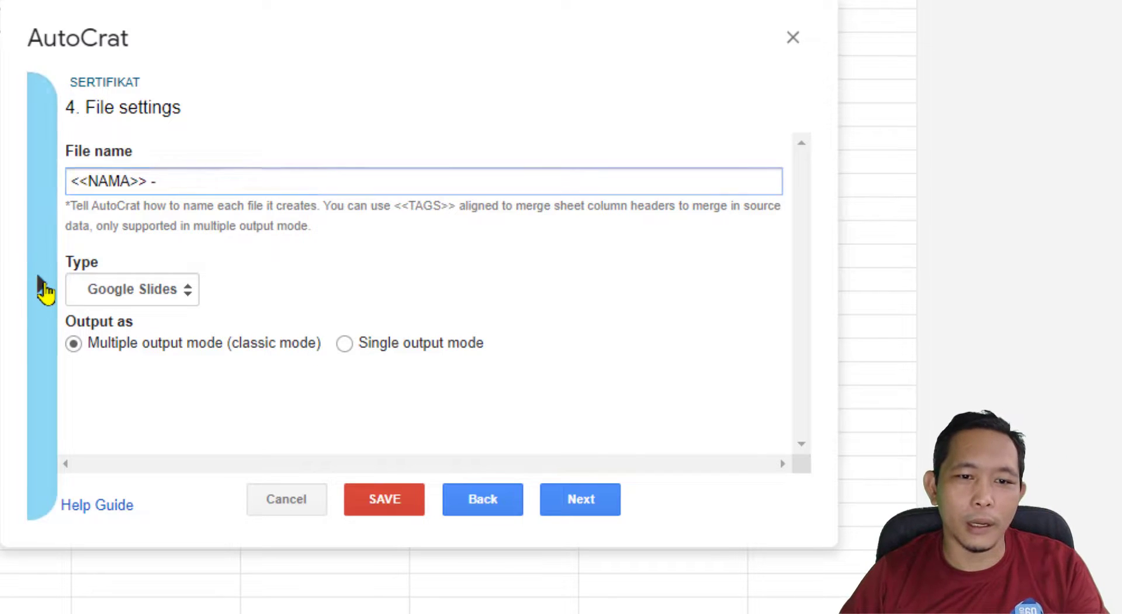
{"action": "left_click", "coordinate": [42, 284]}
{"action": "left_click", "coordinate": [130, 327]}
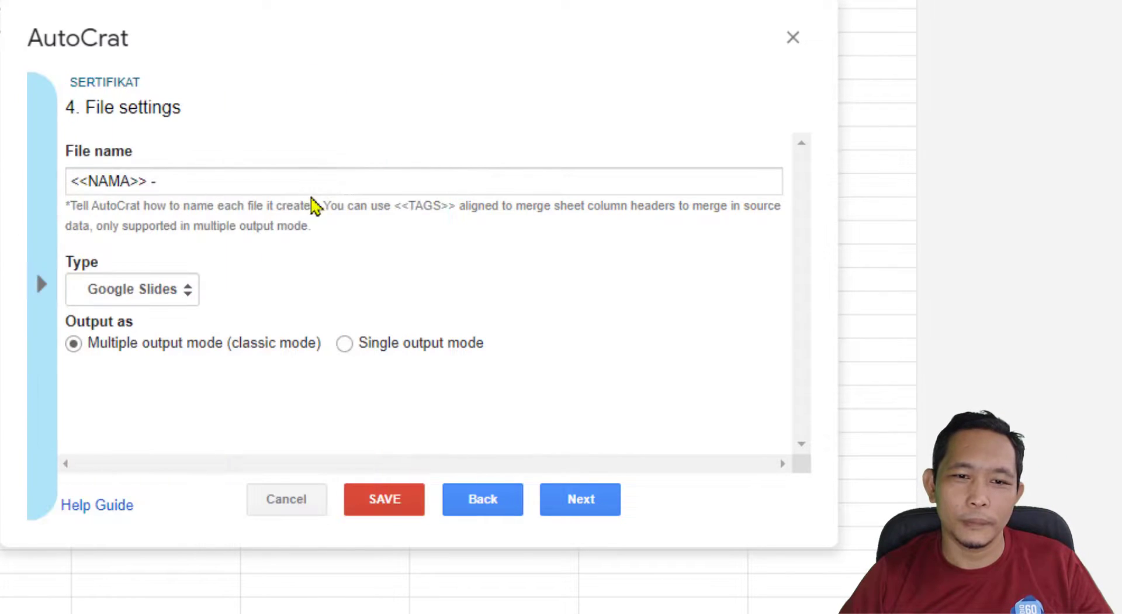
{"action": "left_click", "coordinate": [301, 182]}
{"action": "right_click", "coordinate": [301, 182]}
{"action": "left_click", "coordinate": [386, 354]}
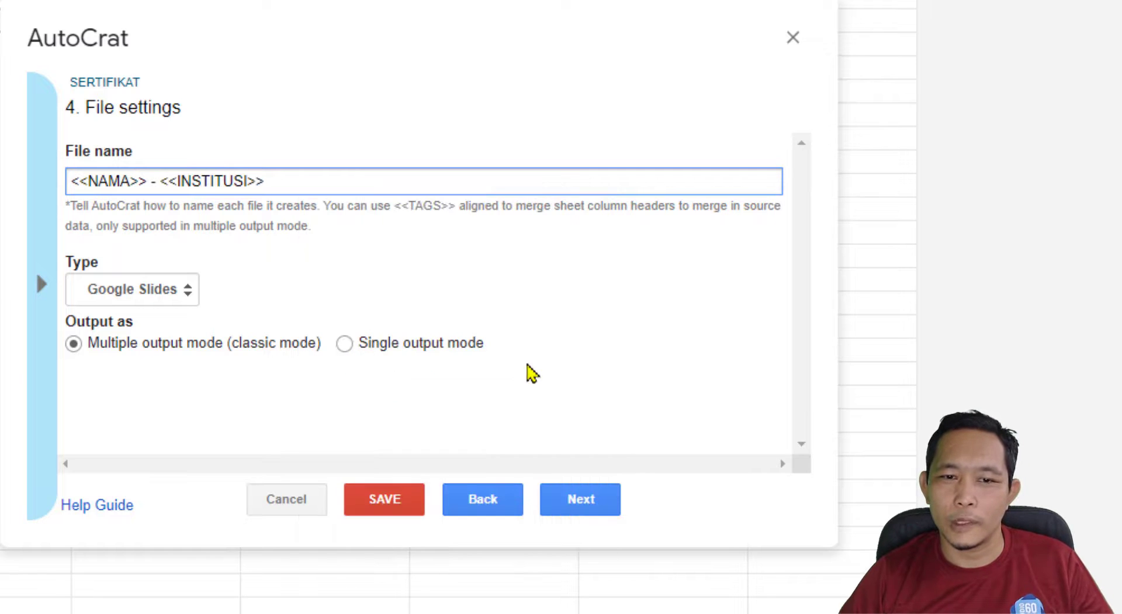
- Set the merged output file type to PDF and continue the wizard
{"action": "left_click", "coordinate": [176, 293]}
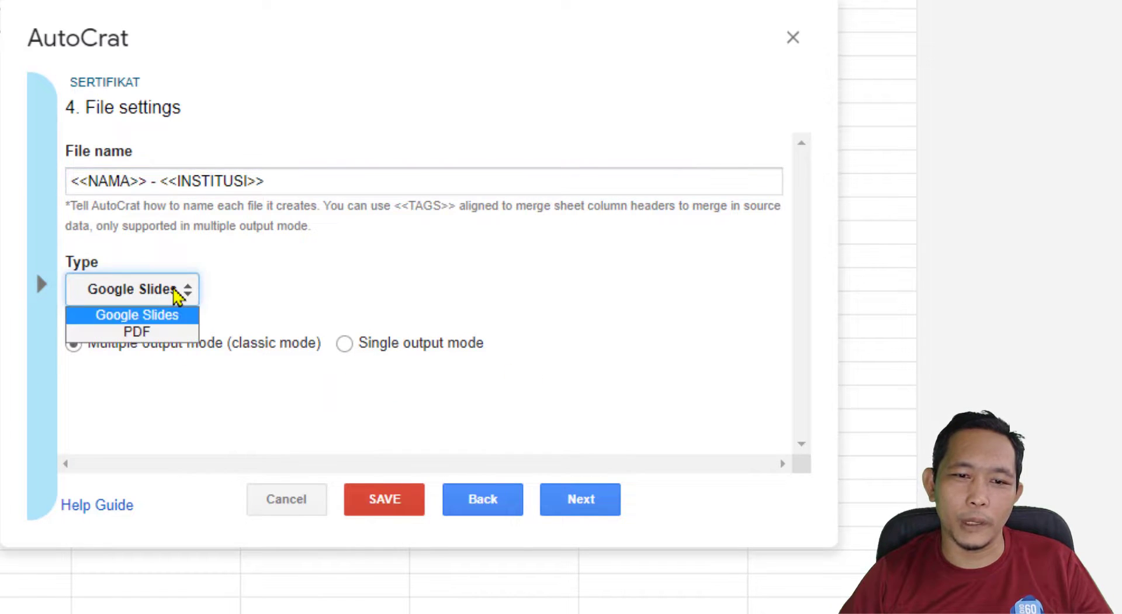
{"action": "left_click", "coordinate": [138, 328]}
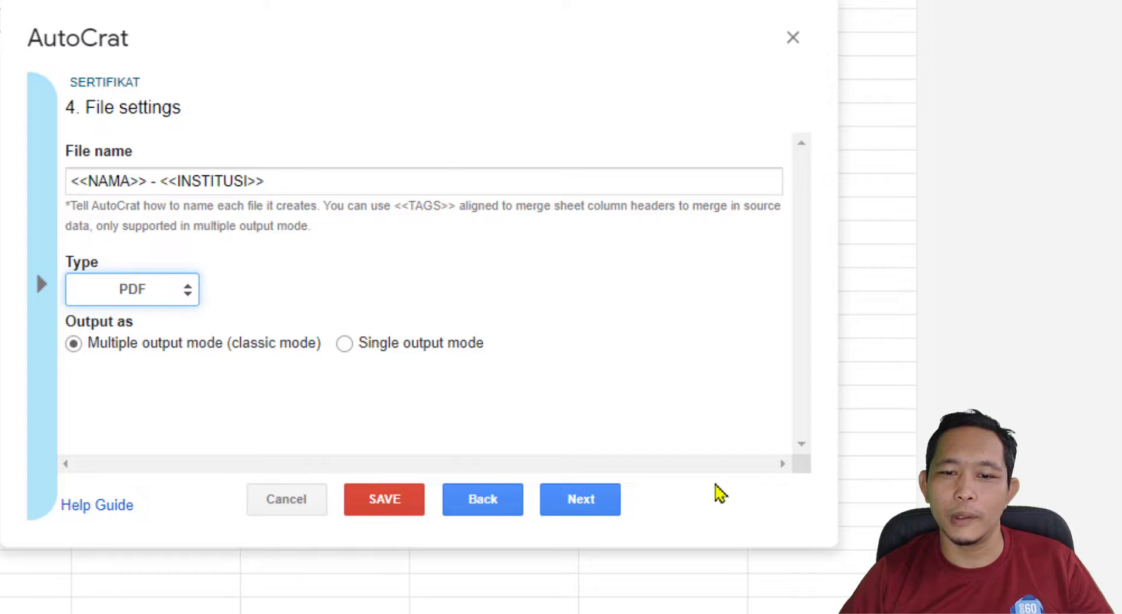
{"action": "left_click", "coordinate": [608, 506]}
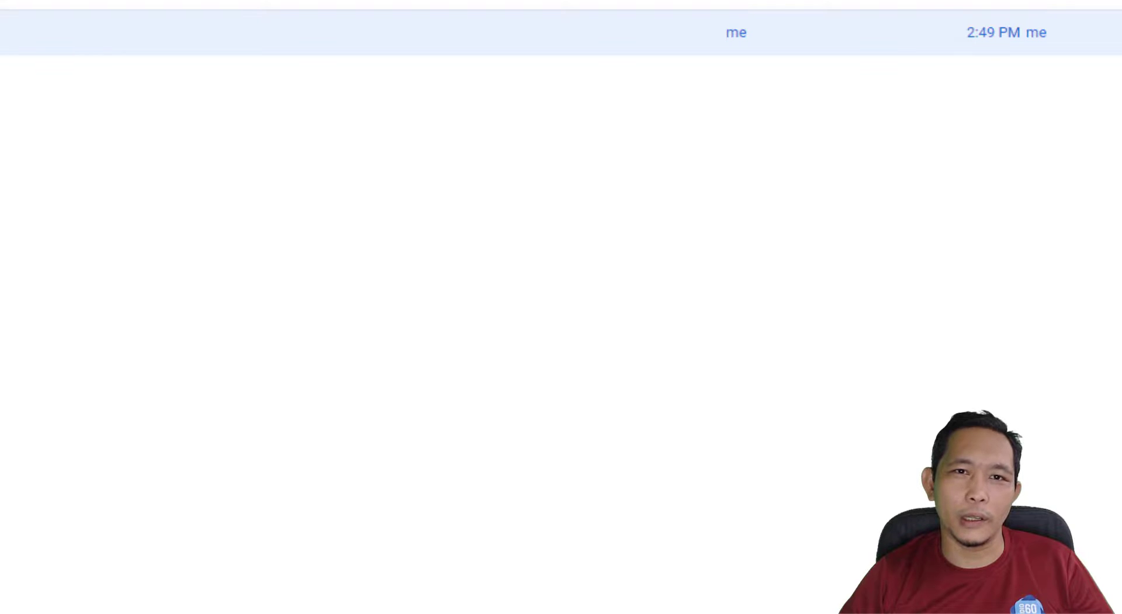
- Skip the folder-reference and merge-condition steps, leaving document sharing set to No
{"action": "left_click", "coordinate": [603, 495]}
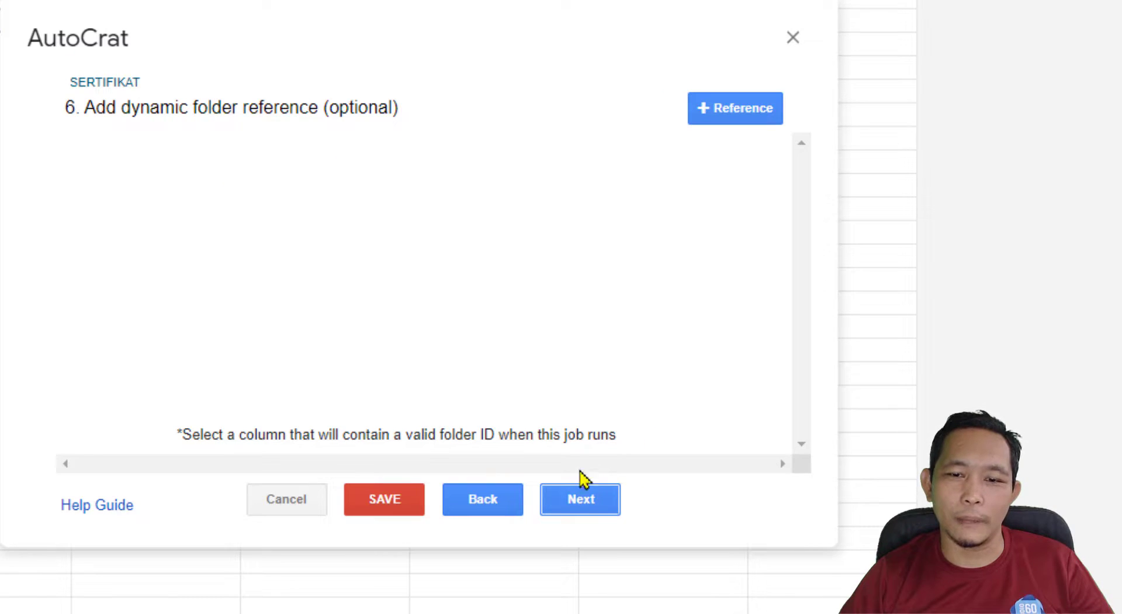
{"action": "left_click", "coordinate": [588, 496]}
{"action": "left_click", "coordinate": [577, 497]}
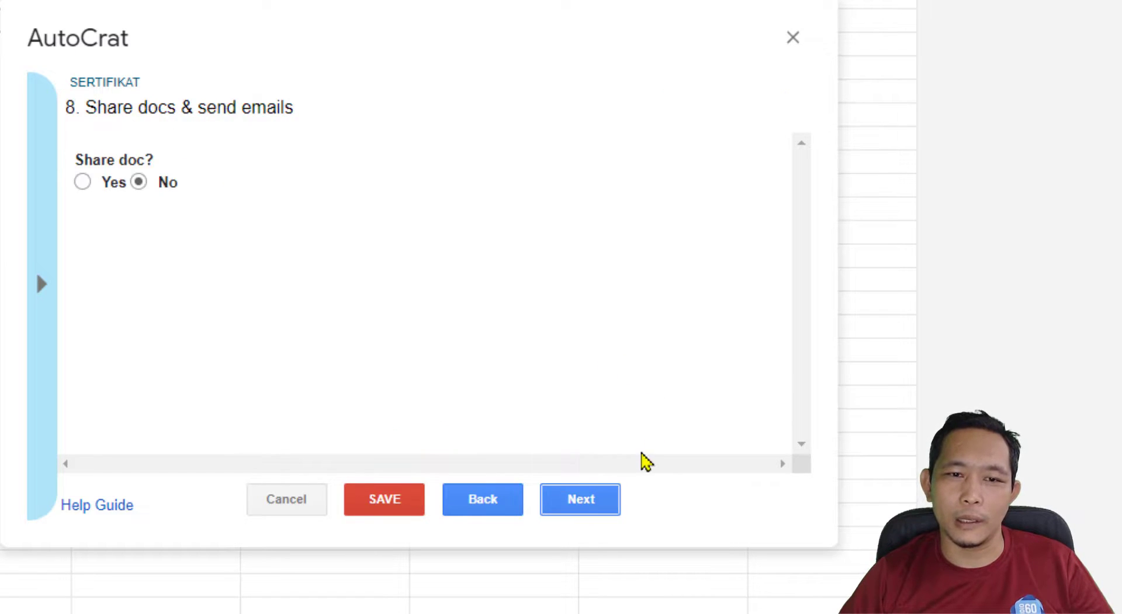
{"action": "left_click", "coordinate": [83, 183]}
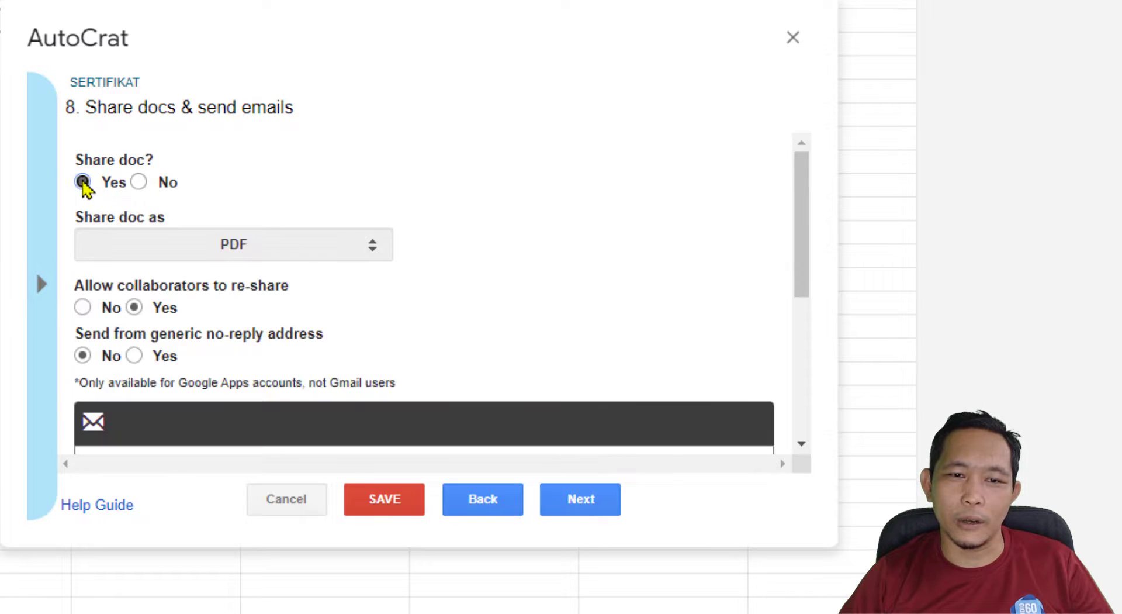
{"action": "scroll", "coordinate": [331, 302], "scroll_direction": "down", "scroll_amount": 5}
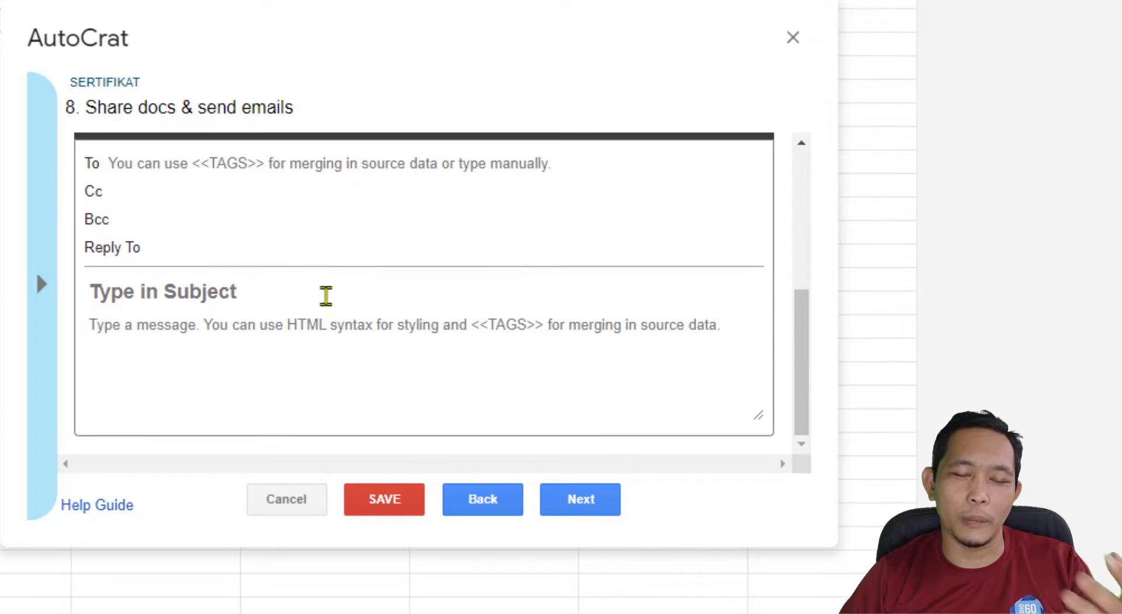
{"action": "scroll", "coordinate": [326, 299], "scroll_direction": "up", "scroll_amount": 5}
{"action": "left_click", "coordinate": [138, 182]}
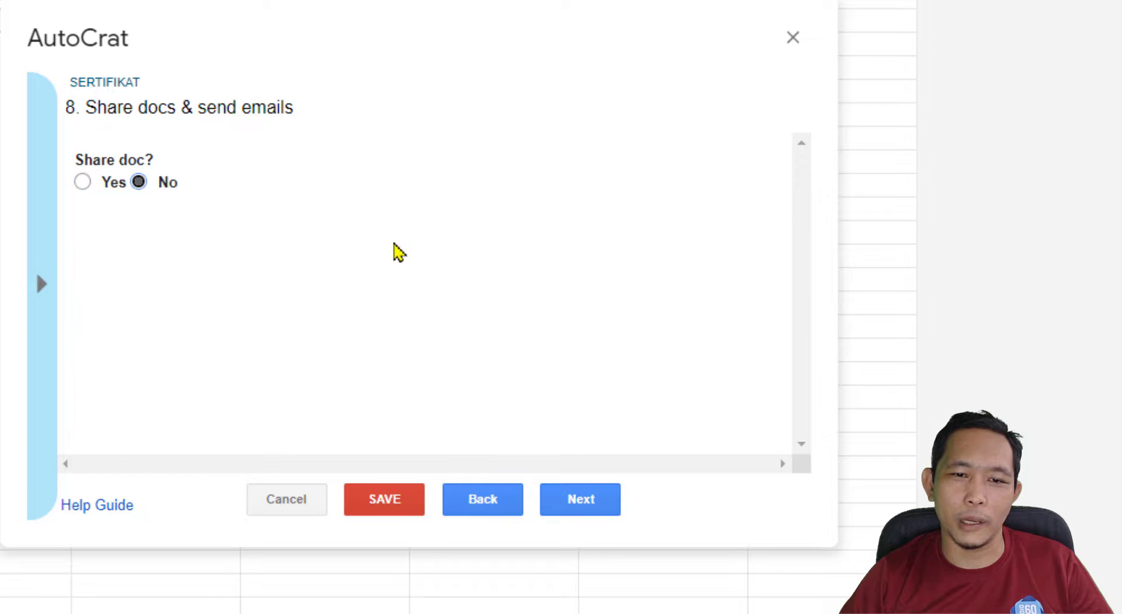
- Enable the form-submit and hourly time triggers and save the SERTIFIKAT job
{"action": "left_click", "coordinate": [608, 508]}
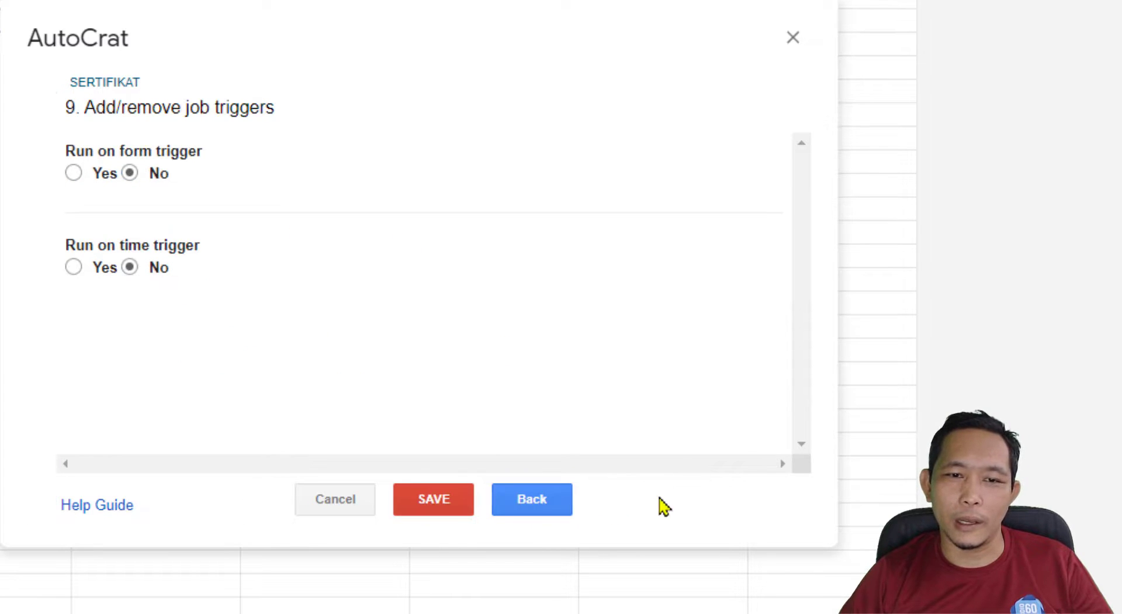
{"action": "left_click", "coordinate": [73, 173]}
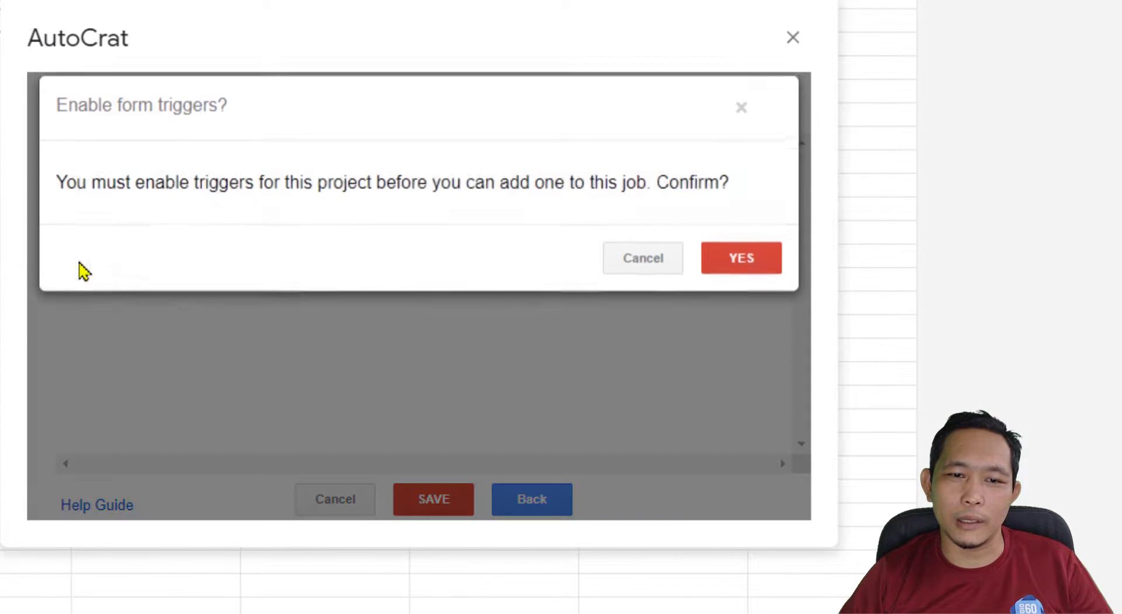
{"action": "left_click", "coordinate": [772, 285]}
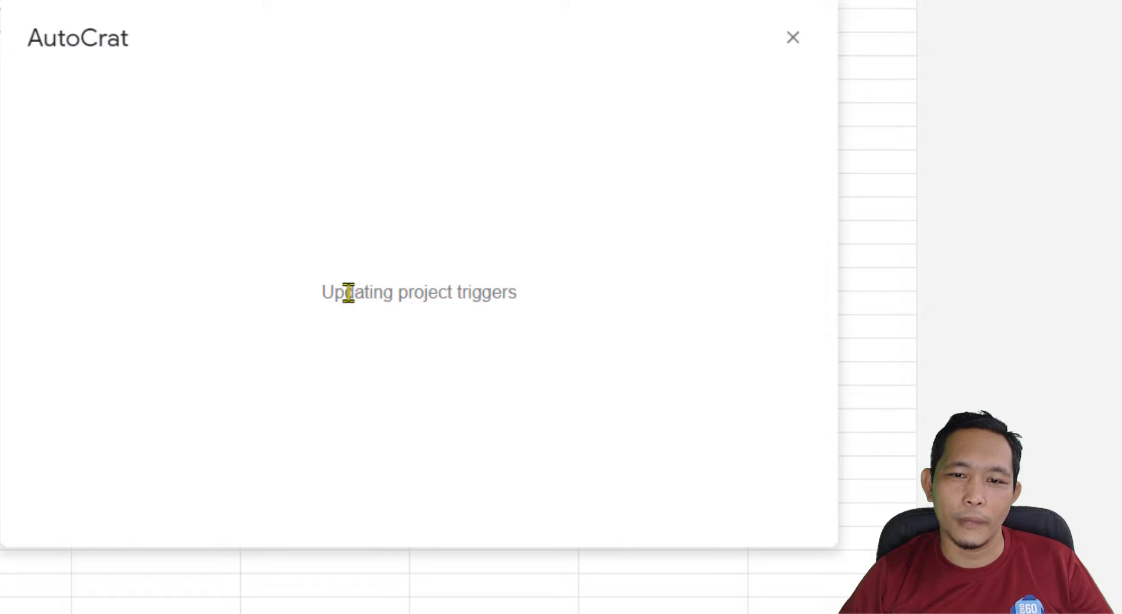
{"action": "left_click", "coordinate": [74, 267]}
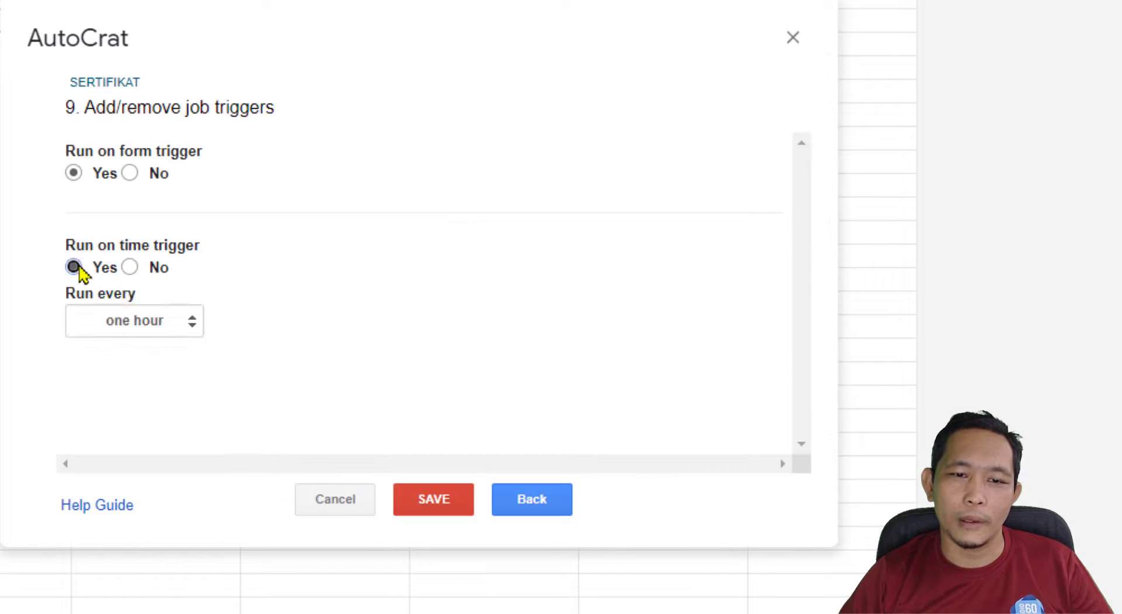
{"action": "left_click", "coordinate": [454, 497]}
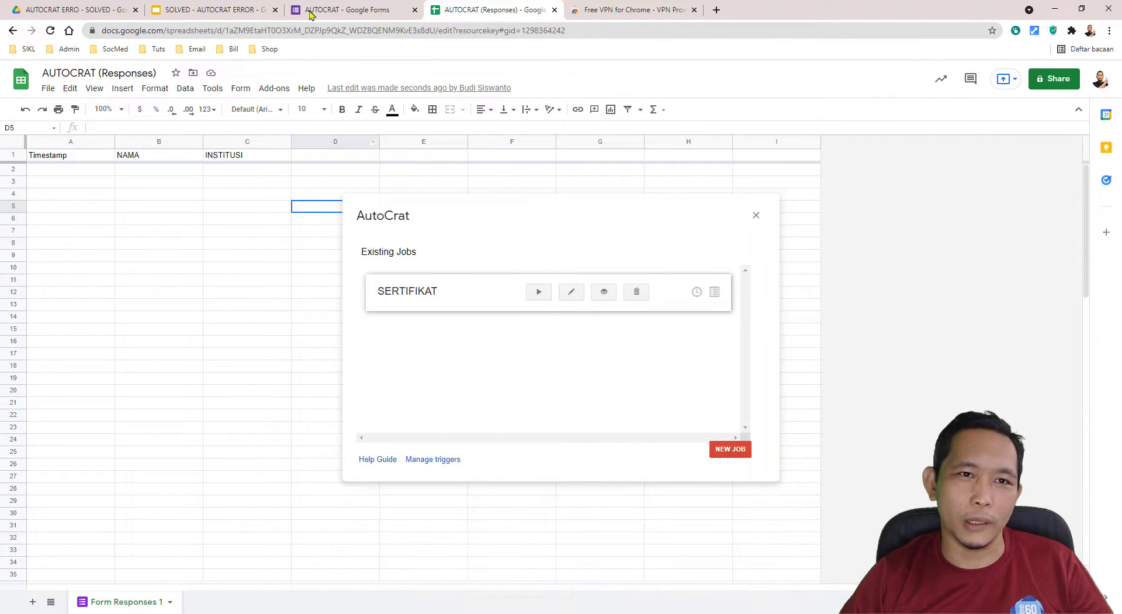
- Go to the AUTOCRAT form editor and preview the live form
{"action": "left_click", "coordinate": [321, 10]}
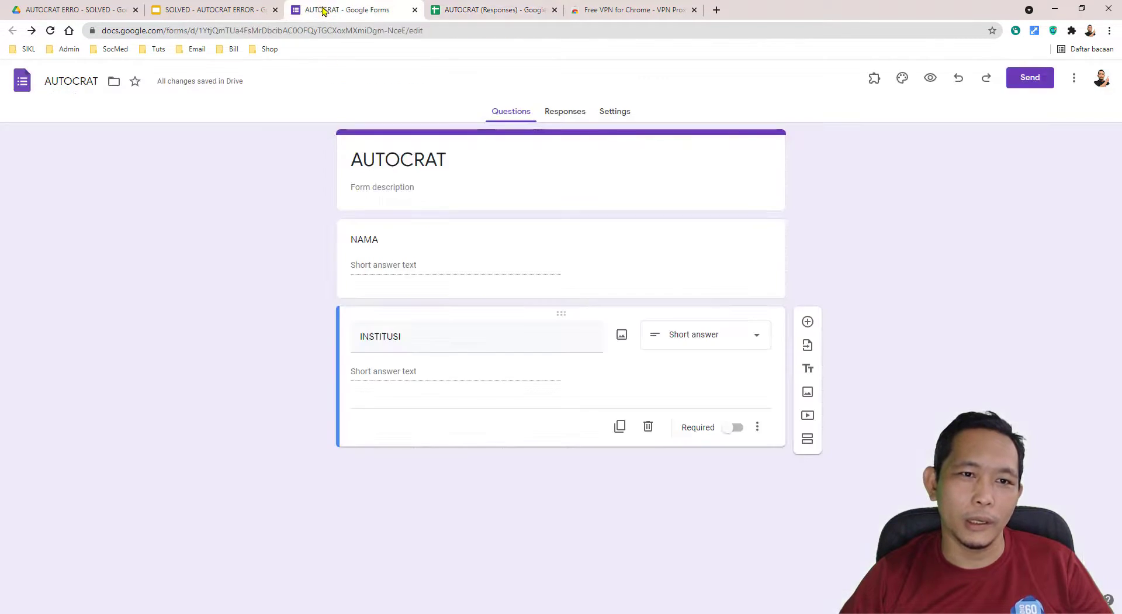
{"action": "left_click", "coordinate": [407, 262]}
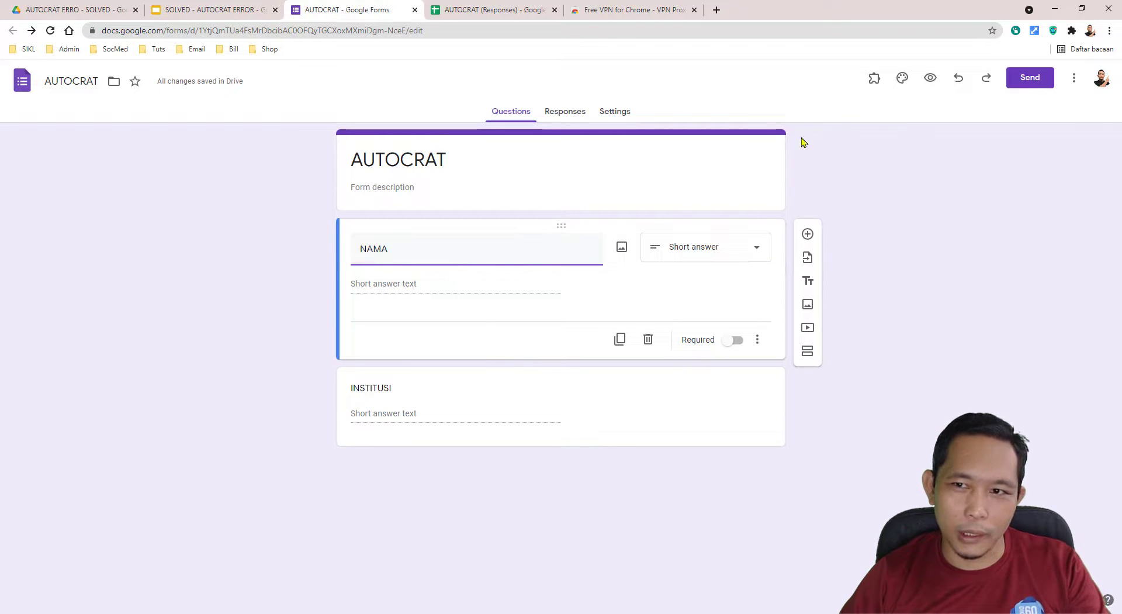
{"action": "left_click", "coordinate": [930, 78]}
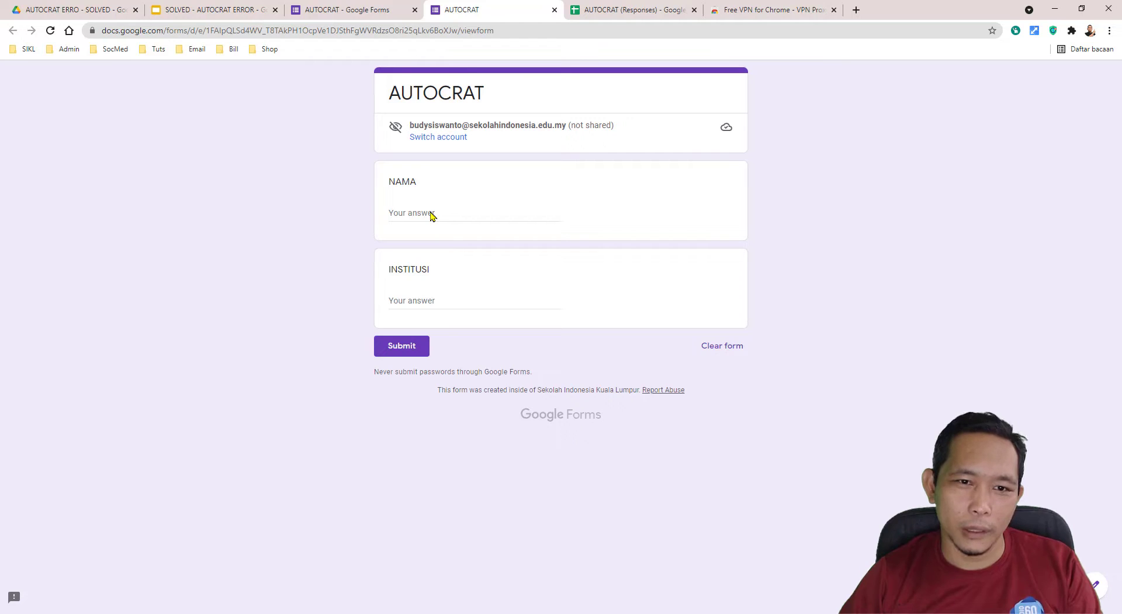
- Submit a test response with a participant name and INSTITUSI Studio 6062
{"action": "left_click", "coordinate": [432, 215]}
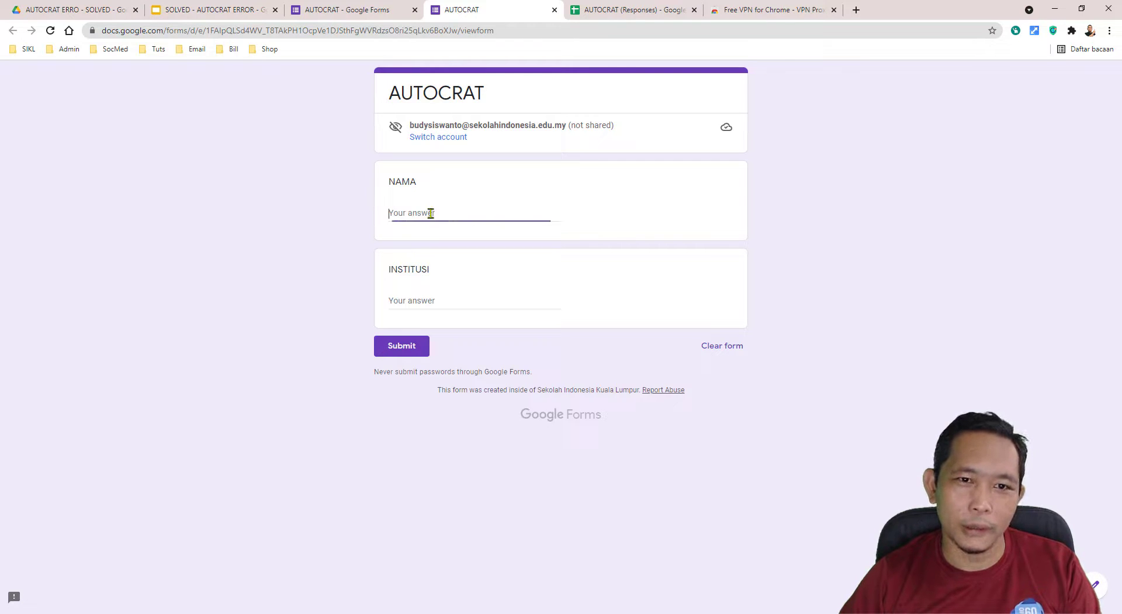
{"action": "type", "text": "BUDI"}
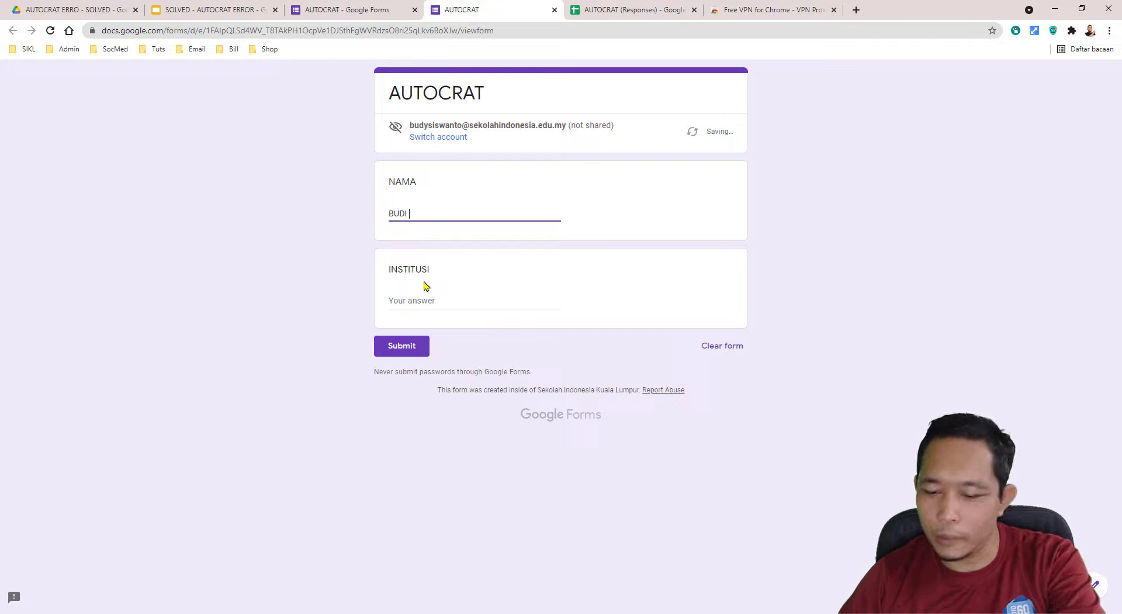
{"action": "left_click", "coordinate": [424, 301]}
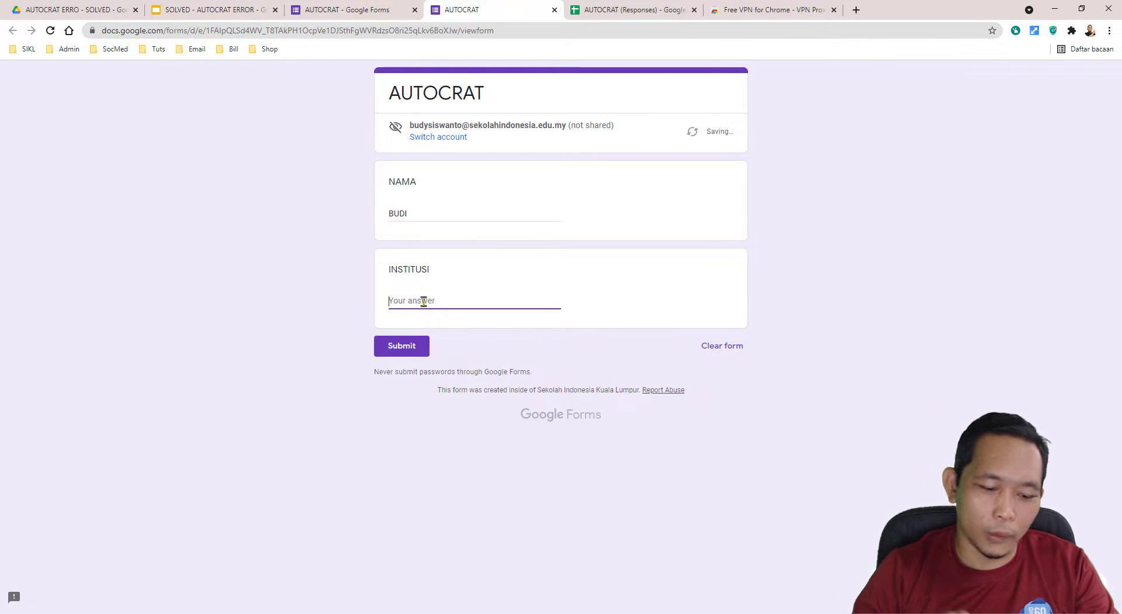
{"action": "type", "text": "sTUDIO"}
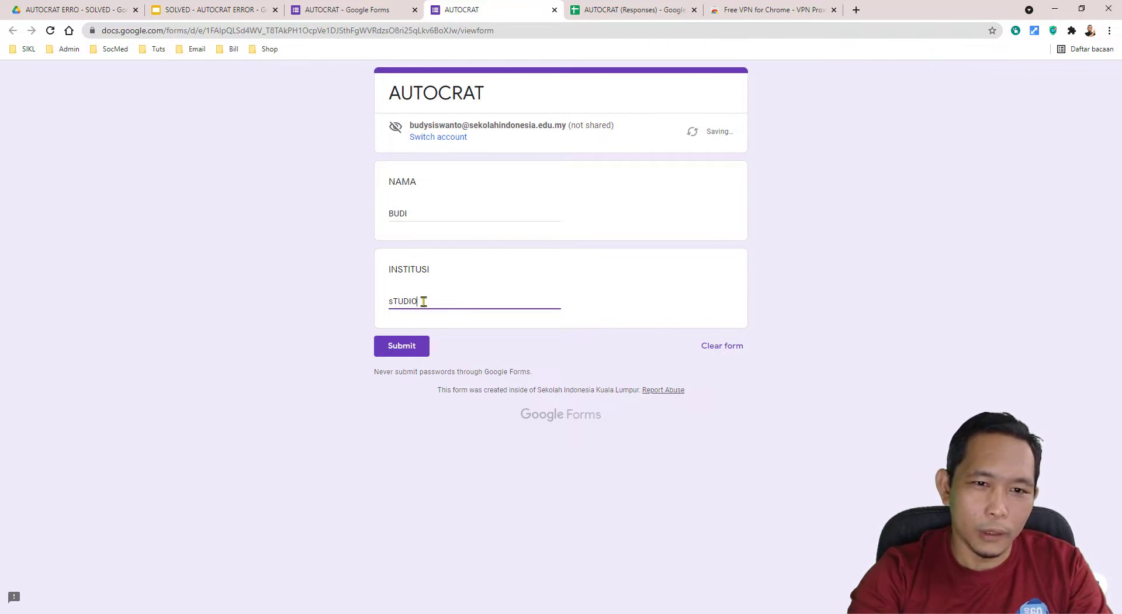
{"action": "type", "text": "S"}
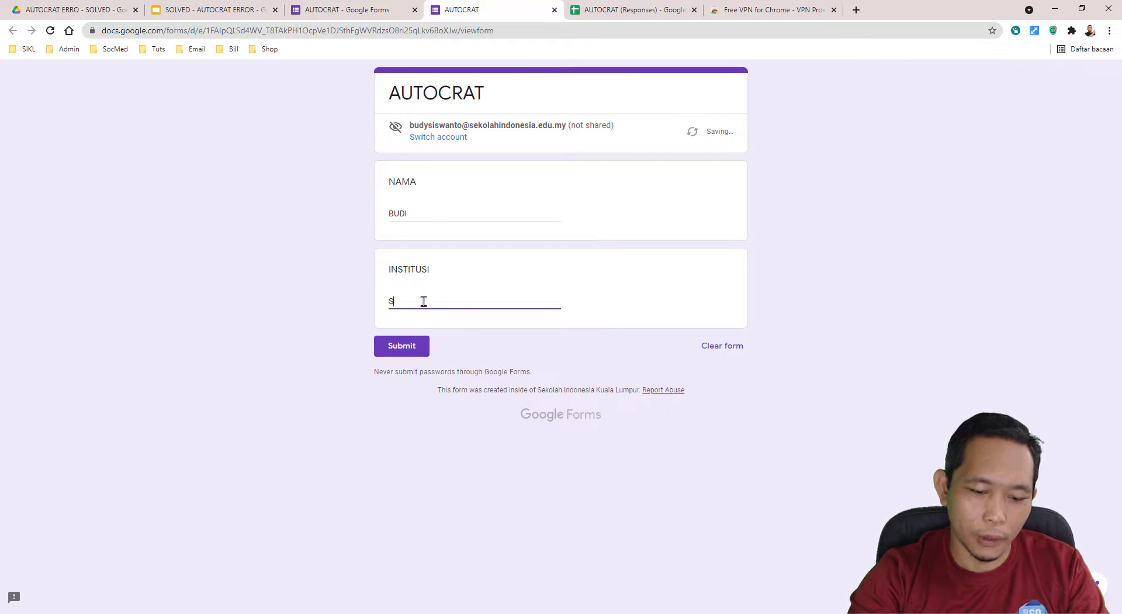
{"action": "type", "text": "tudio 60"}
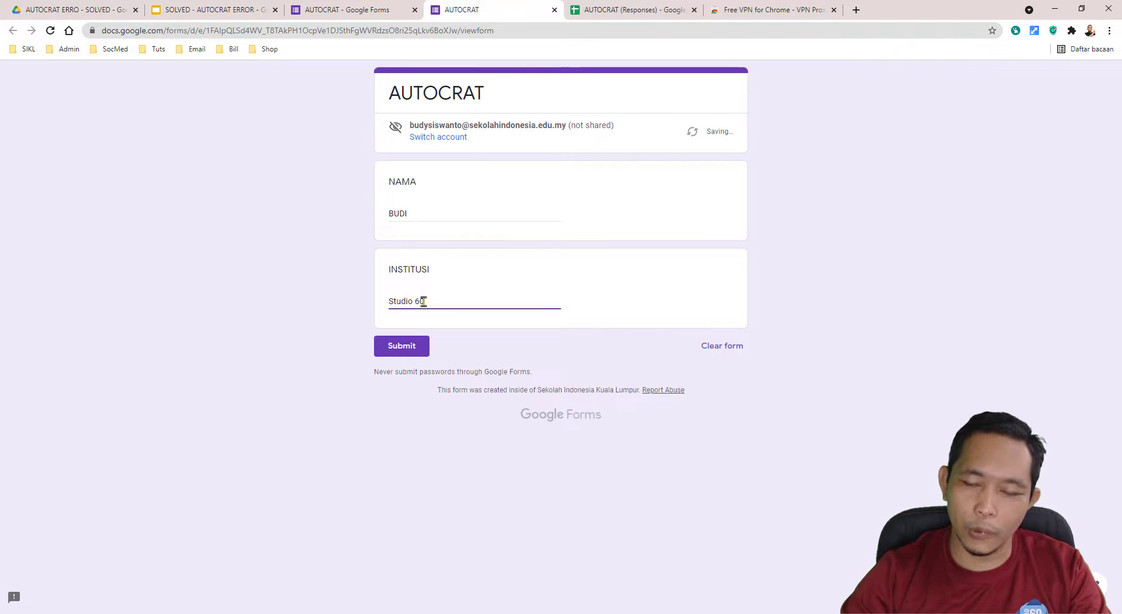
{"action": "type", "text": "62"}
{"action": "left_click", "coordinate": [412, 346]}
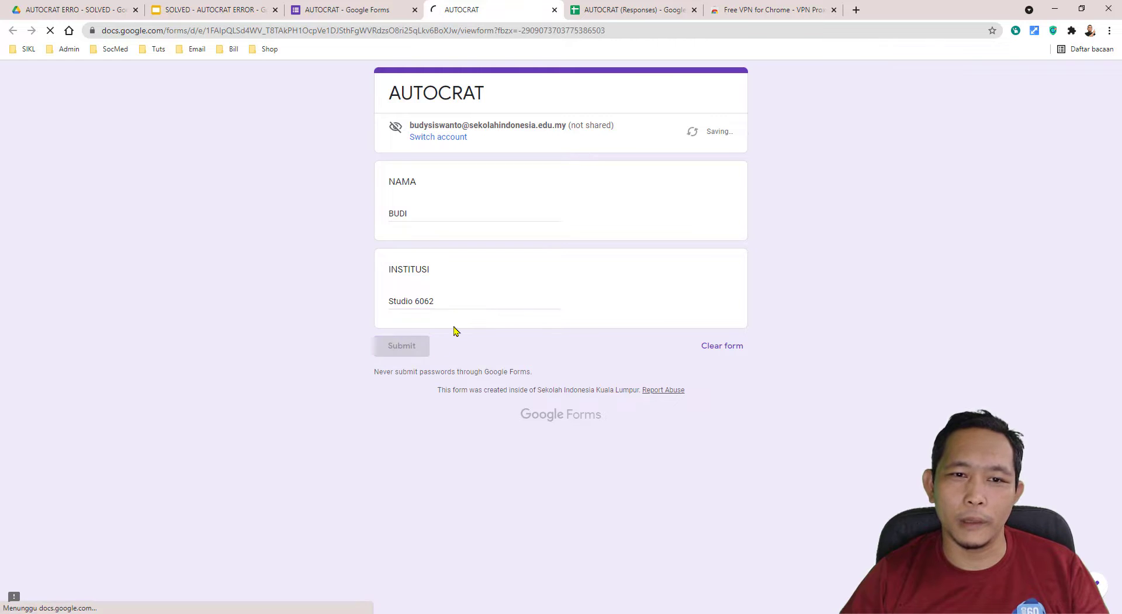
- Submit a second test response with another participant name and INSTITUSI 6062 Studio
{"action": "left_click", "coordinate": [455, 154]}
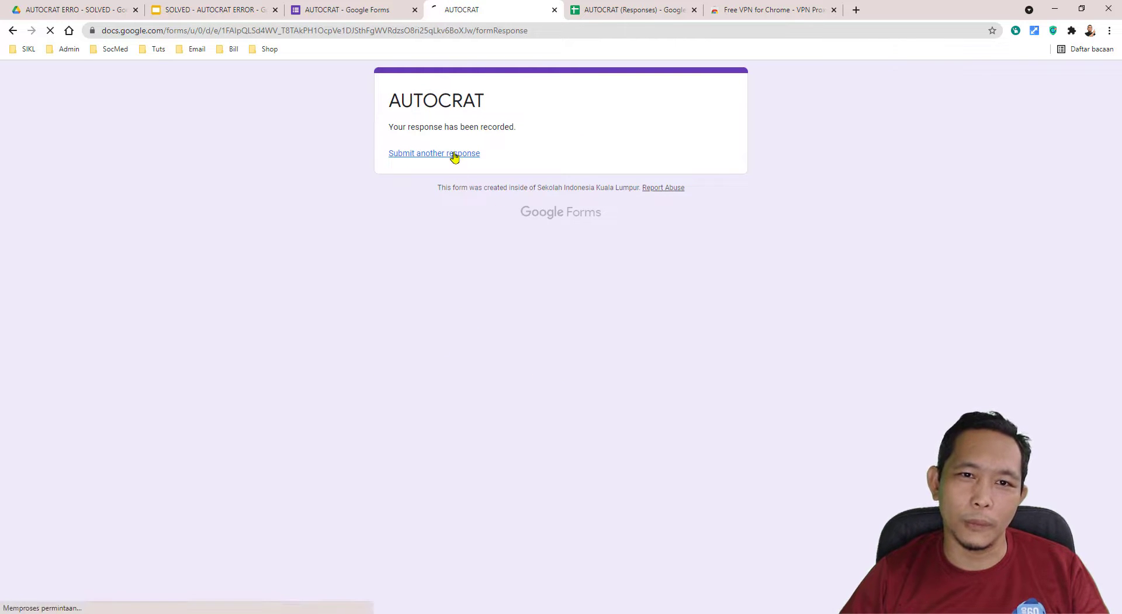
{"action": "left_click", "coordinate": [434, 212]}
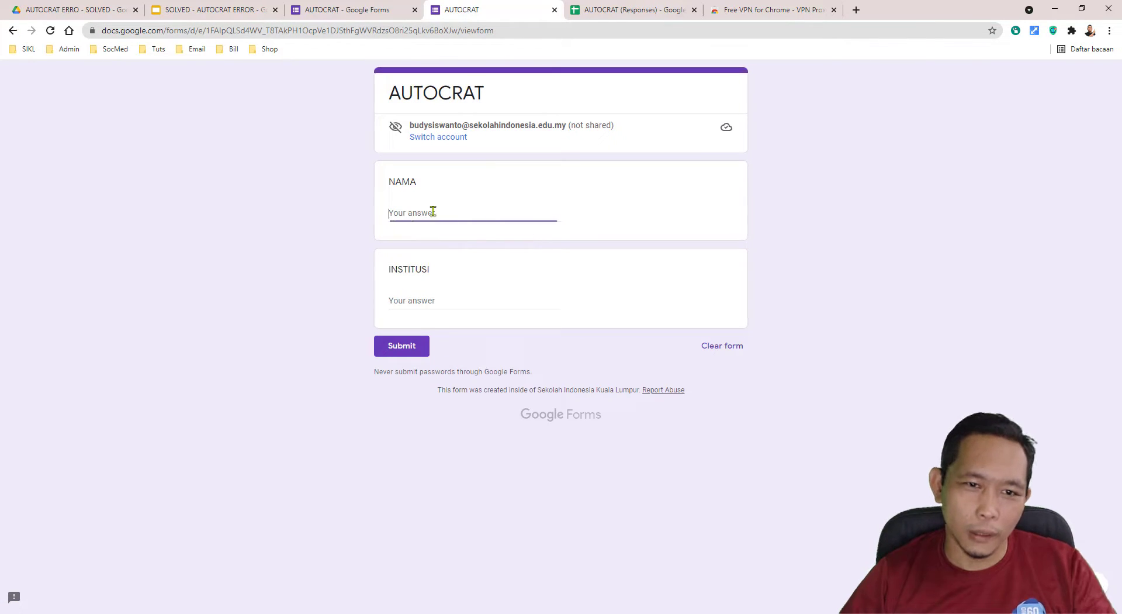
{"action": "type", "text": "Siswanto"}
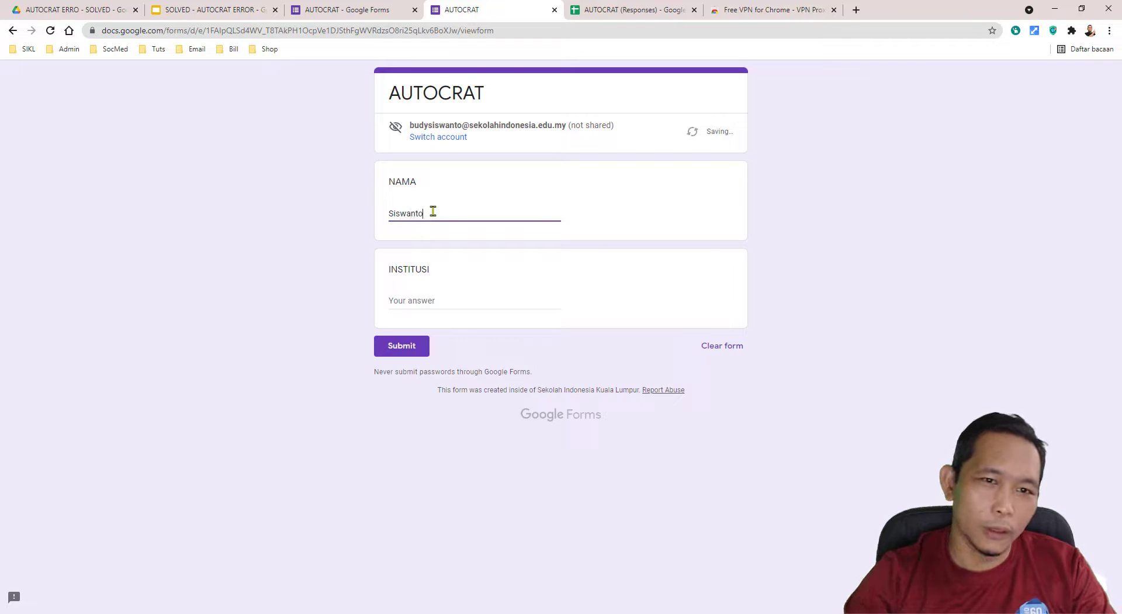
{"action": "left_click", "coordinate": [432, 297]}
{"action": "type", "text": "606"}
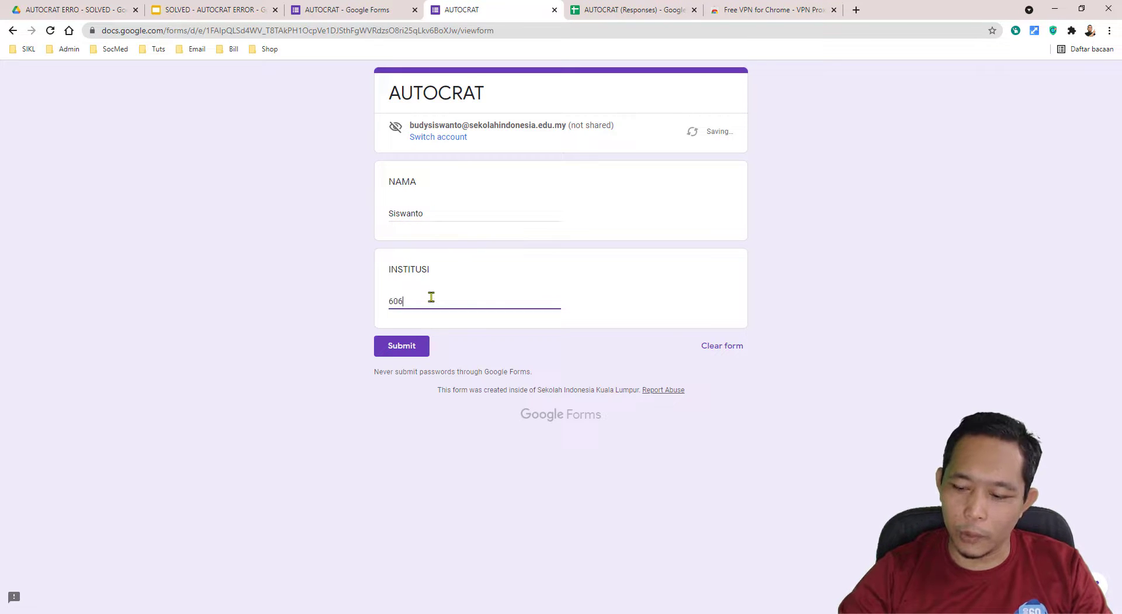
{"action": "type", "text": "2 Studi"}
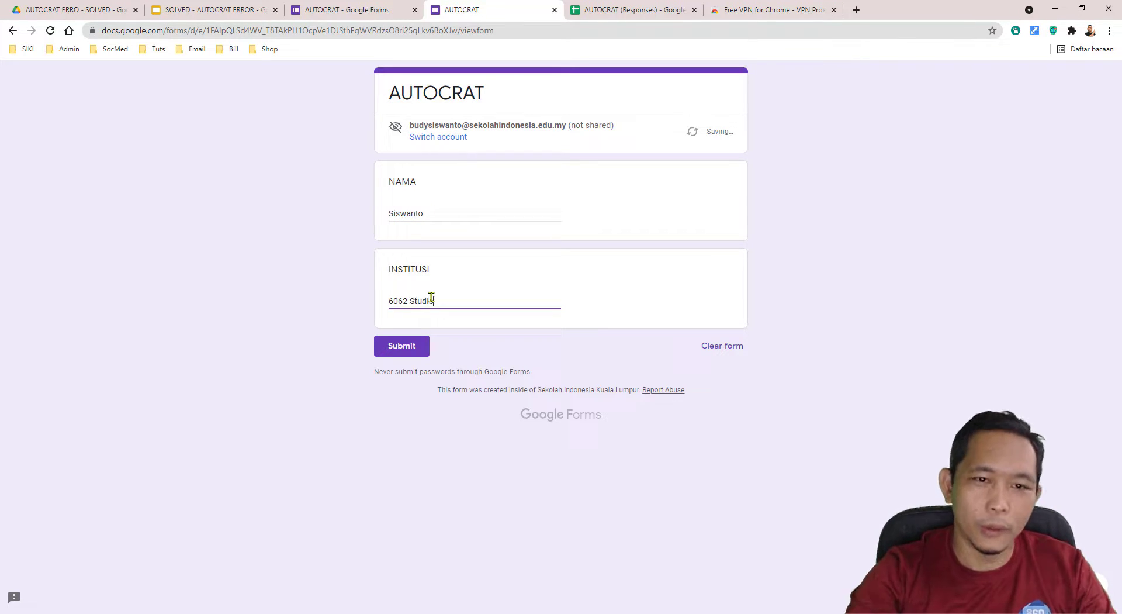
{"action": "type", "text": "o"}
{"action": "left_click", "coordinate": [397, 346]}
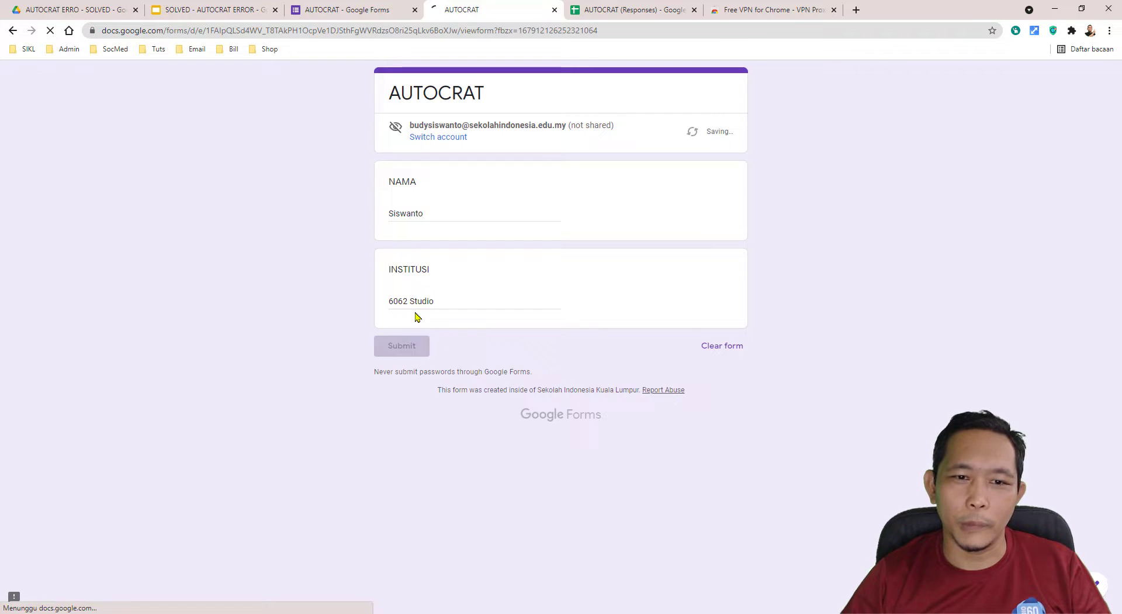
- Close the AutoCrat job window and open the first certificate PDF linked in cell F2
{"action": "left_click", "coordinate": [602, 10]}
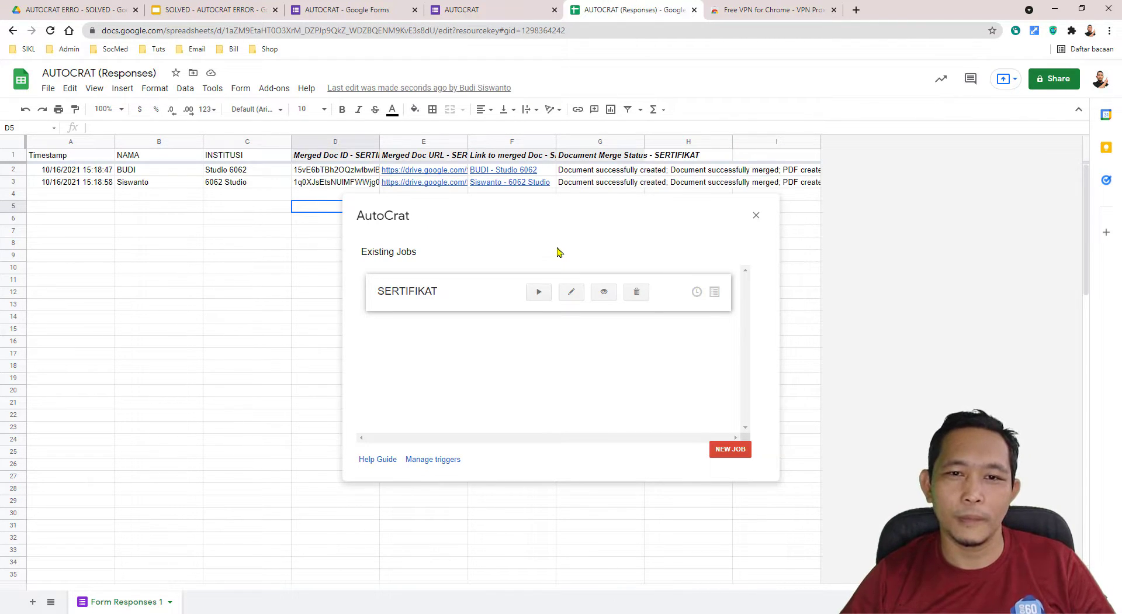
{"action": "left_click", "coordinate": [756, 216]}
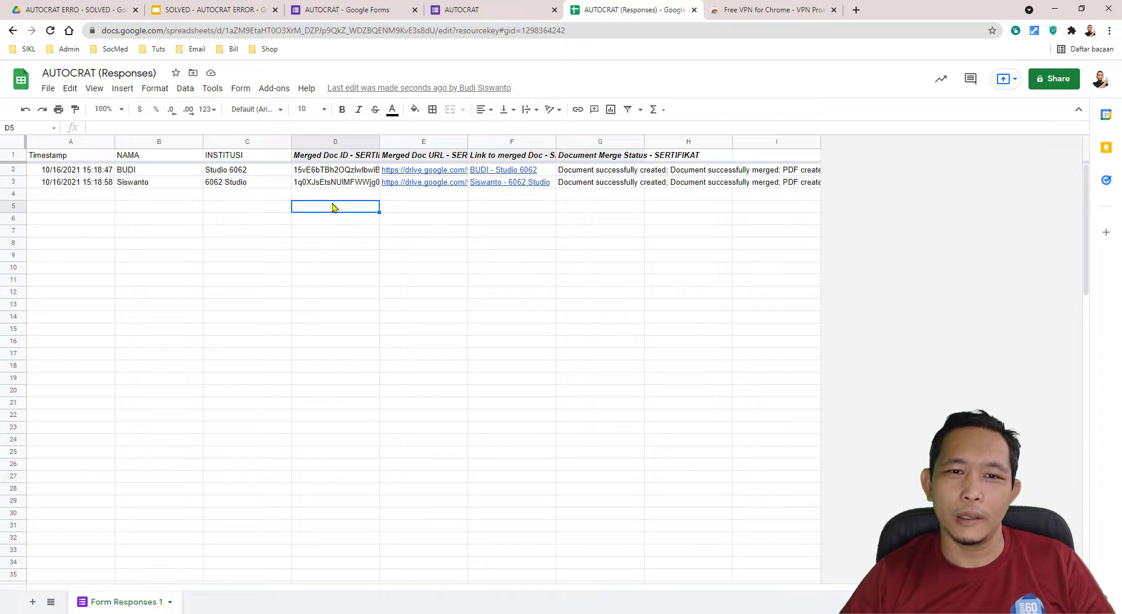
{"action": "left_click", "coordinate": [525, 173]}
{"action": "left_click", "coordinate": [537, 190]}
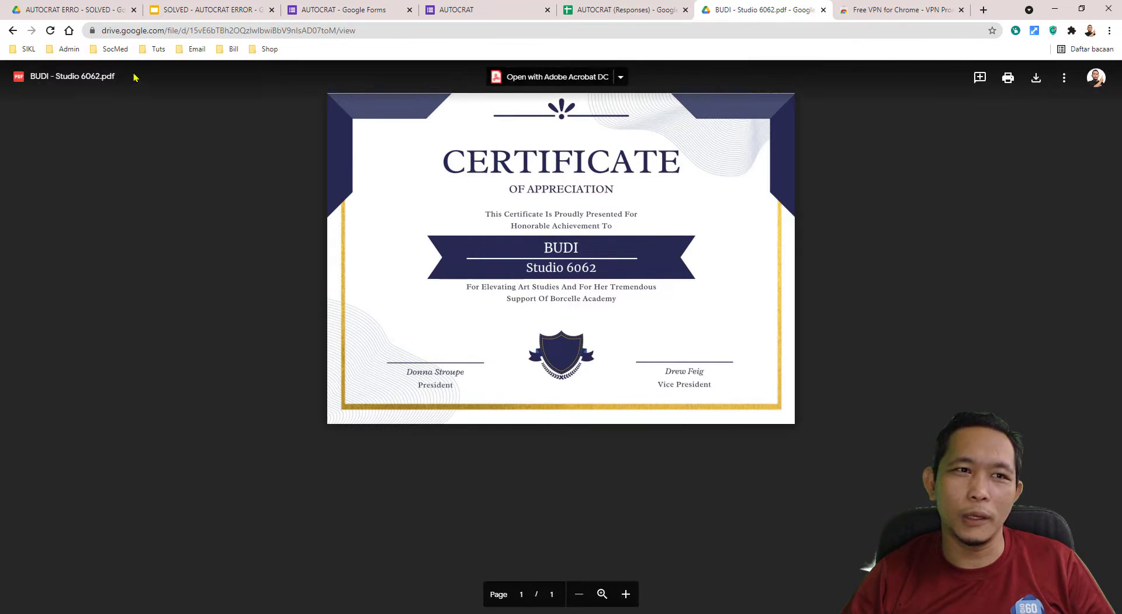
- View the Drive output folder's certificate PDFs as thumbnails, then return to the form confirmation
{"action": "left_click", "coordinate": [94, 12]}
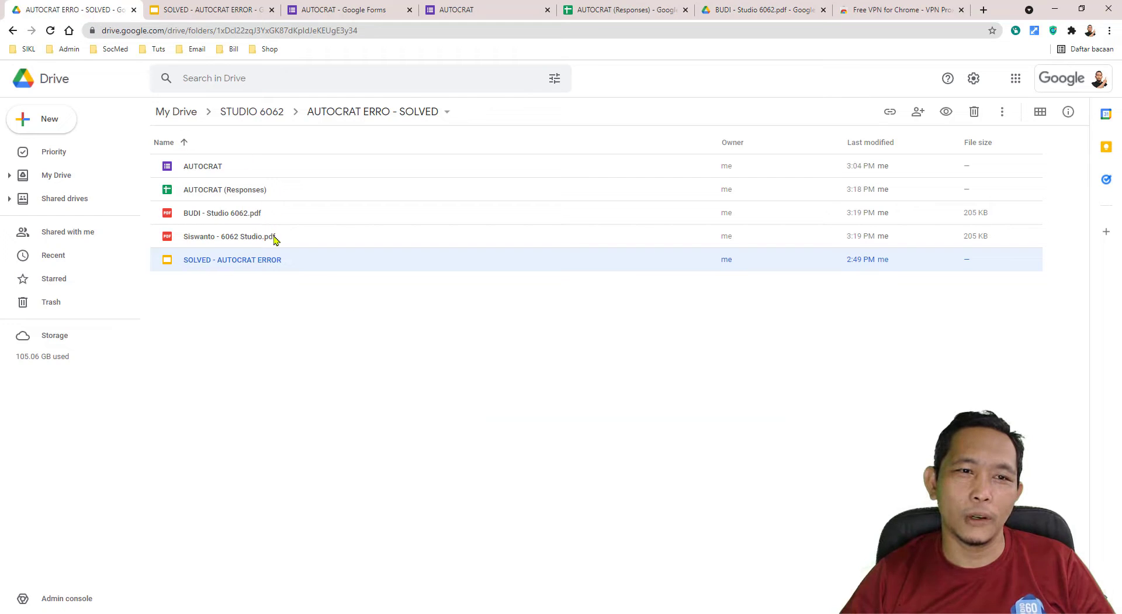
{"action": "left_click", "coordinate": [1040, 113]}
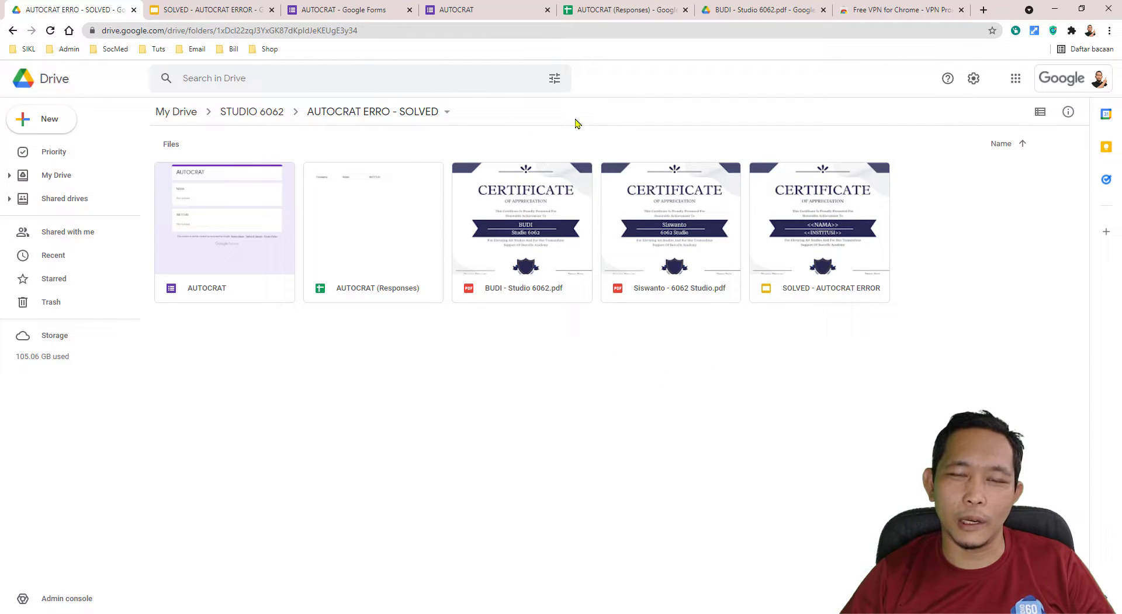
{"action": "left_click", "coordinate": [594, 10]}
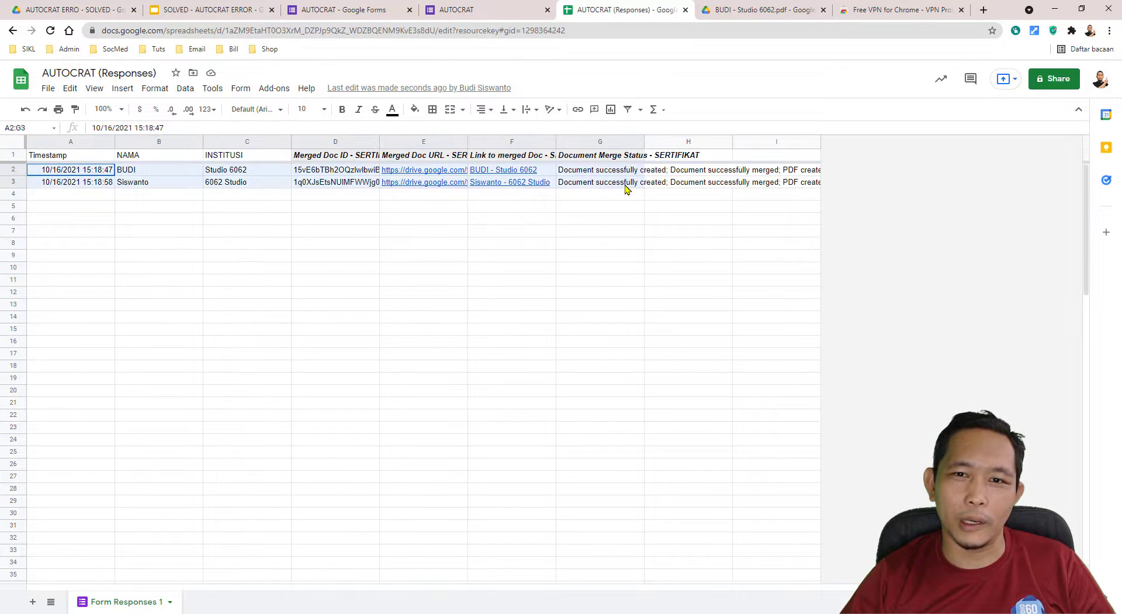
{"action": "left_click", "coordinate": [623, 223]}
{"action": "left_click", "coordinate": [486, 11]}
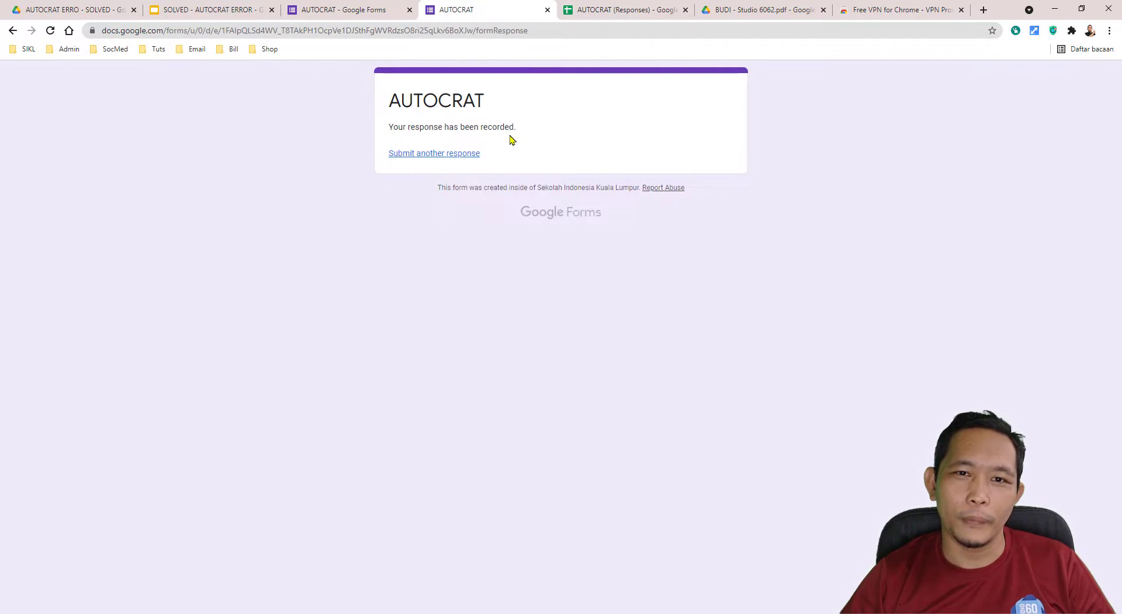
- Submit another response with NAMA 'tester' and INSTITUSI 'tester institution', then check the responses sheet
{"action": "left_click", "coordinate": [452, 154]}
{"action": "left_click", "coordinate": [447, 210]}
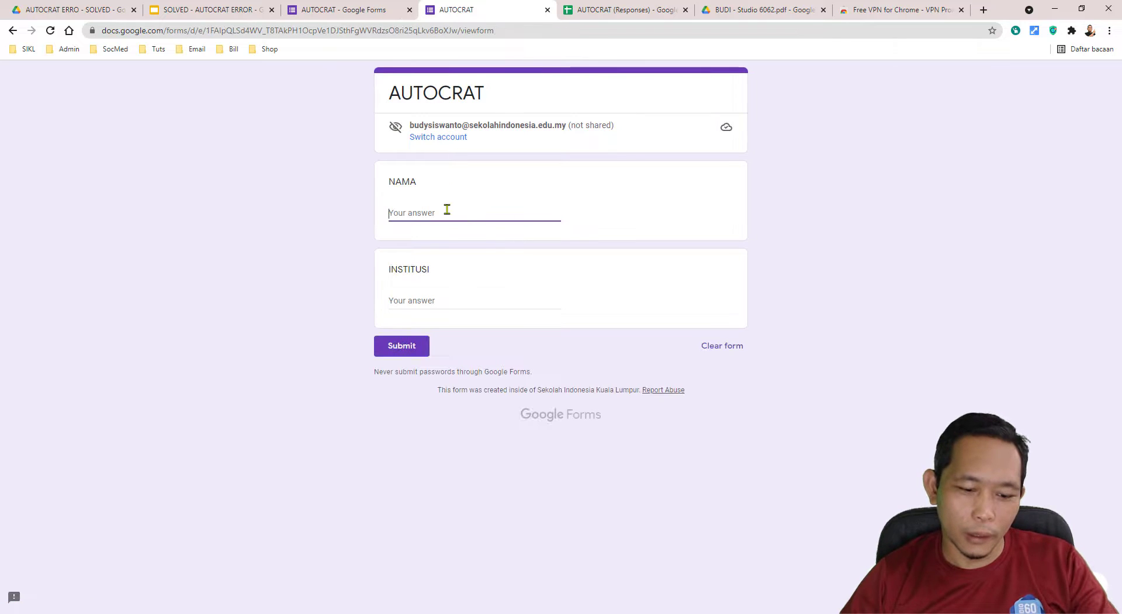
{"action": "type", "text": "tester"}
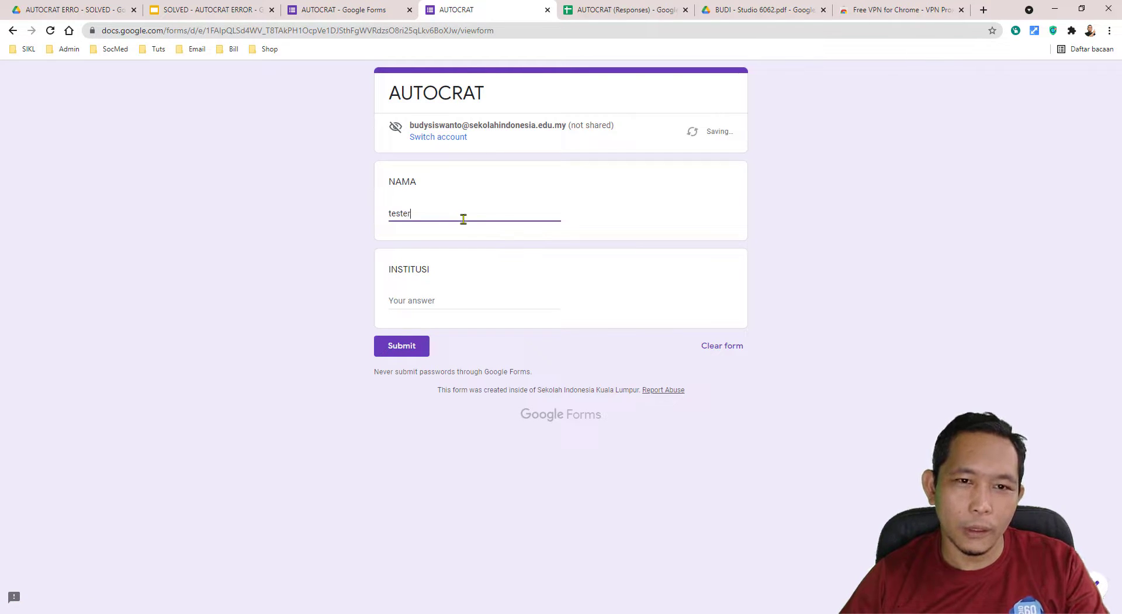
{"action": "left_click", "coordinate": [441, 300]}
{"action": "type", "text": "te"}
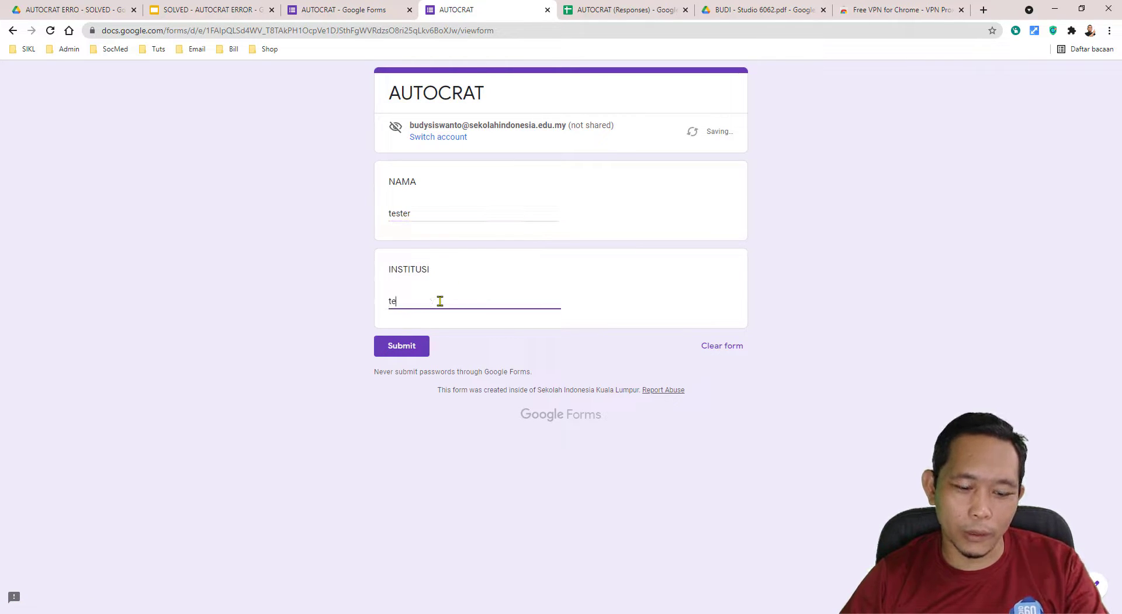
{"action": "type", "text": "ster "}
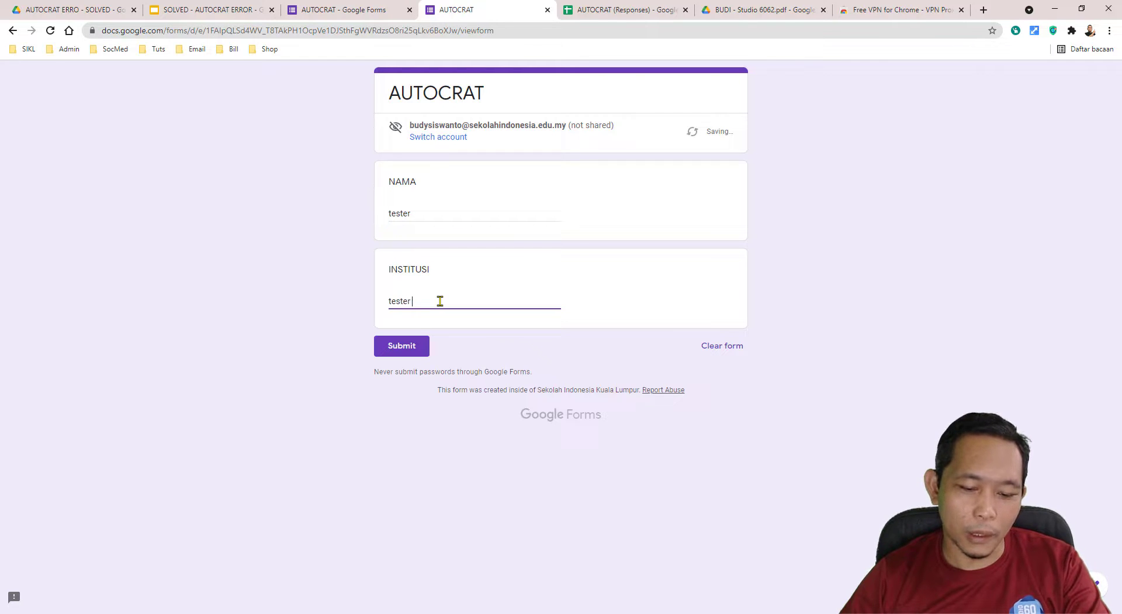
{"action": "type", "text": "inst"}
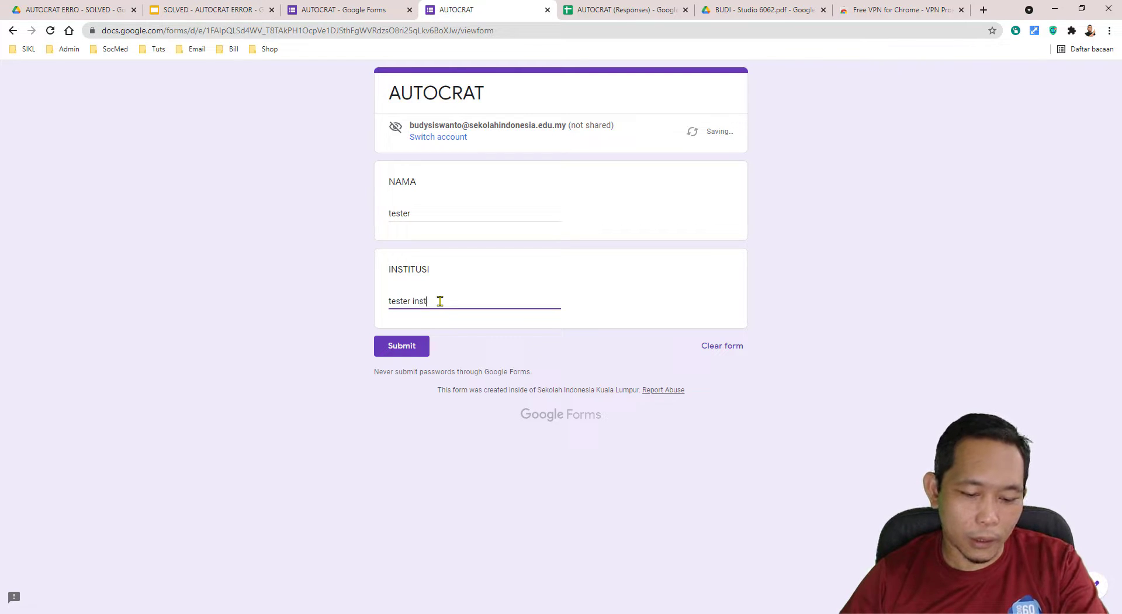
{"action": "type", "text": "itutio"}
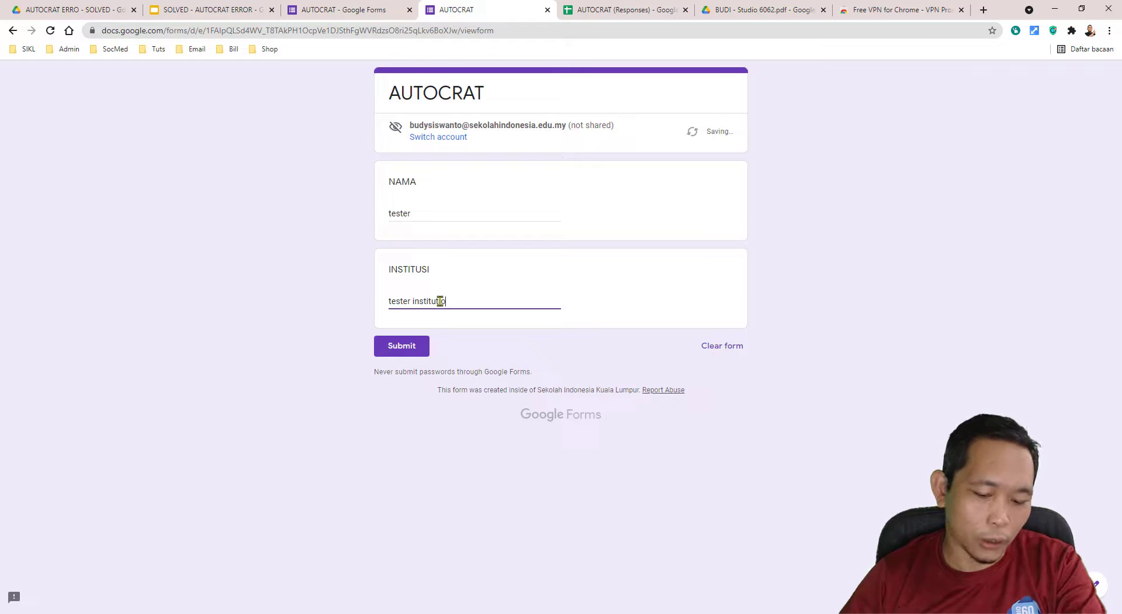
{"action": "type", "text": "n"}
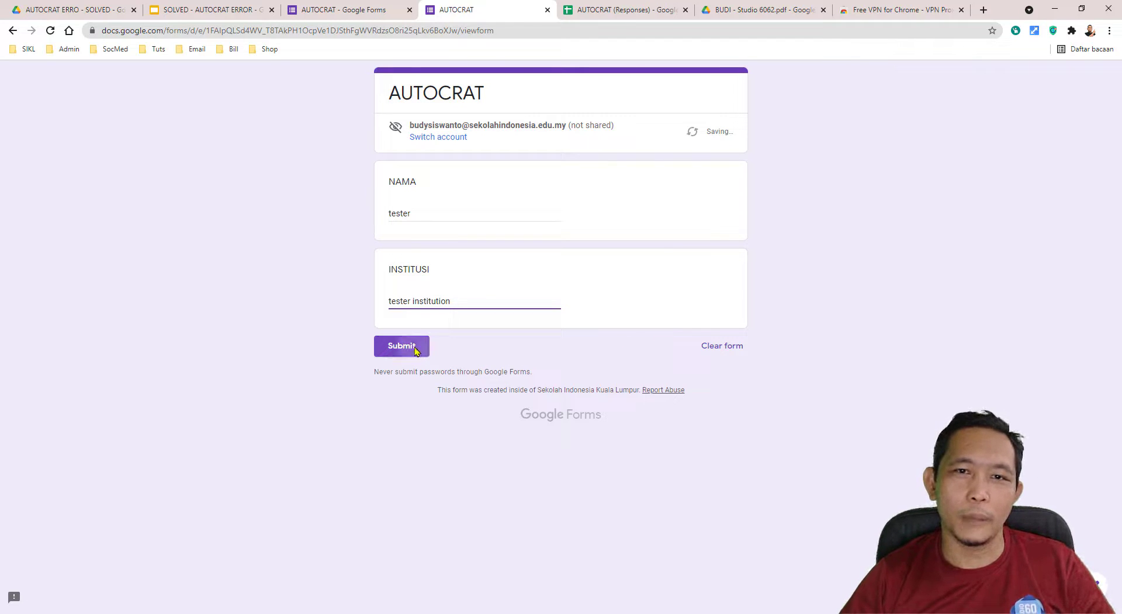
{"action": "left_click", "coordinate": [413, 347]}
{"action": "left_click", "coordinate": [592, 16]}
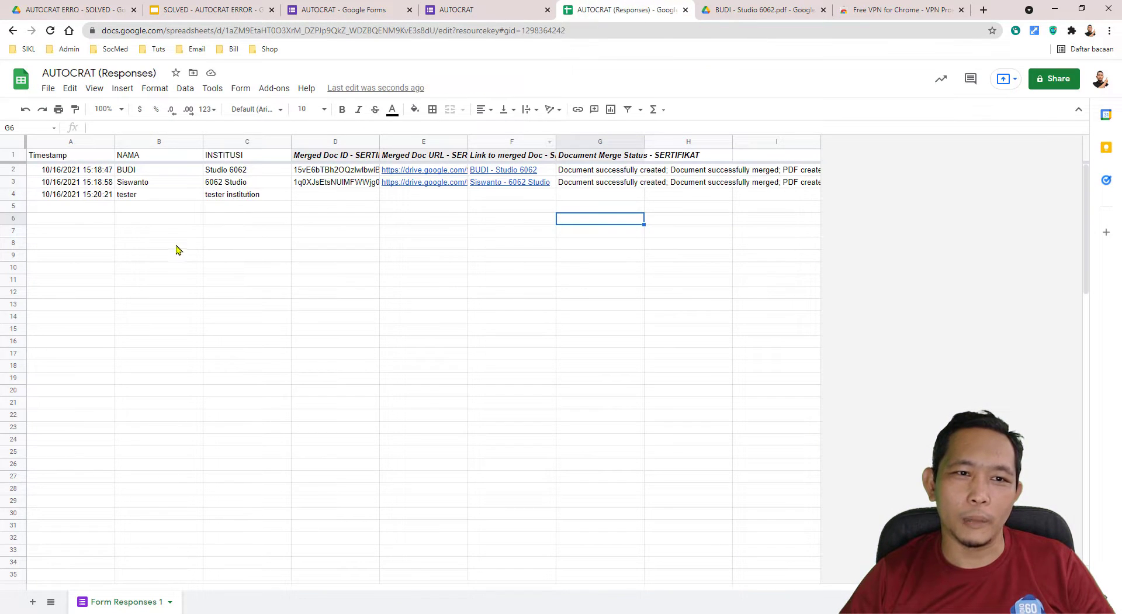
- Check row 4's merge results and open tester - tester institution.pdf from cell F4
{"action": "left_click_drag", "start_coordinate": [75, 195], "coordinate": [246, 195]}
{"action": "left_click_drag", "start_coordinate": [339, 196], "coordinate": [735, 224]}
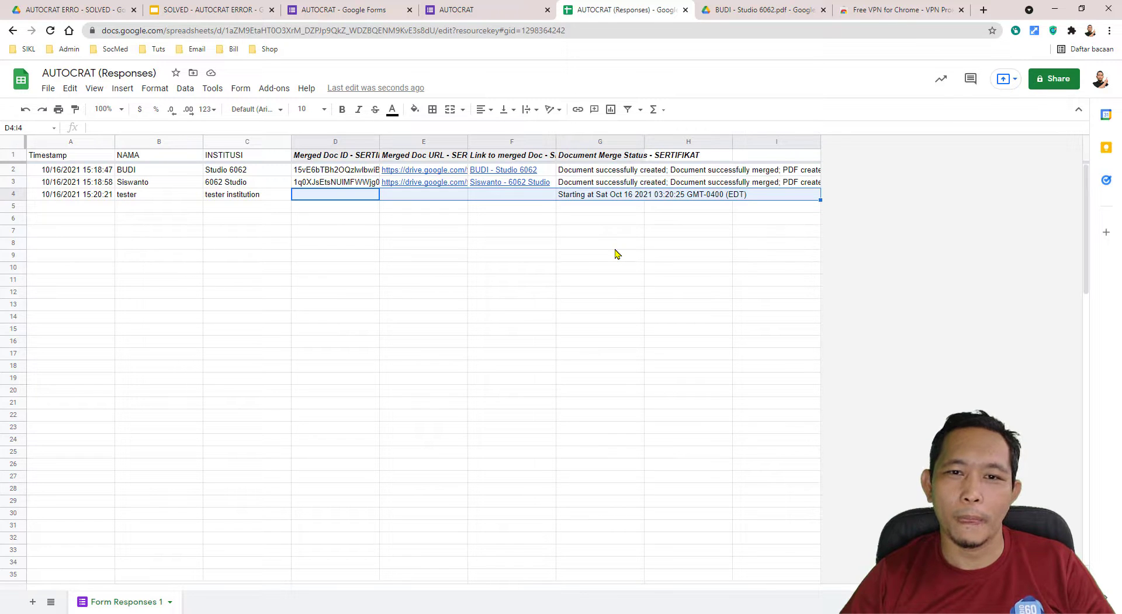
{"action": "left_click", "coordinate": [616, 247]}
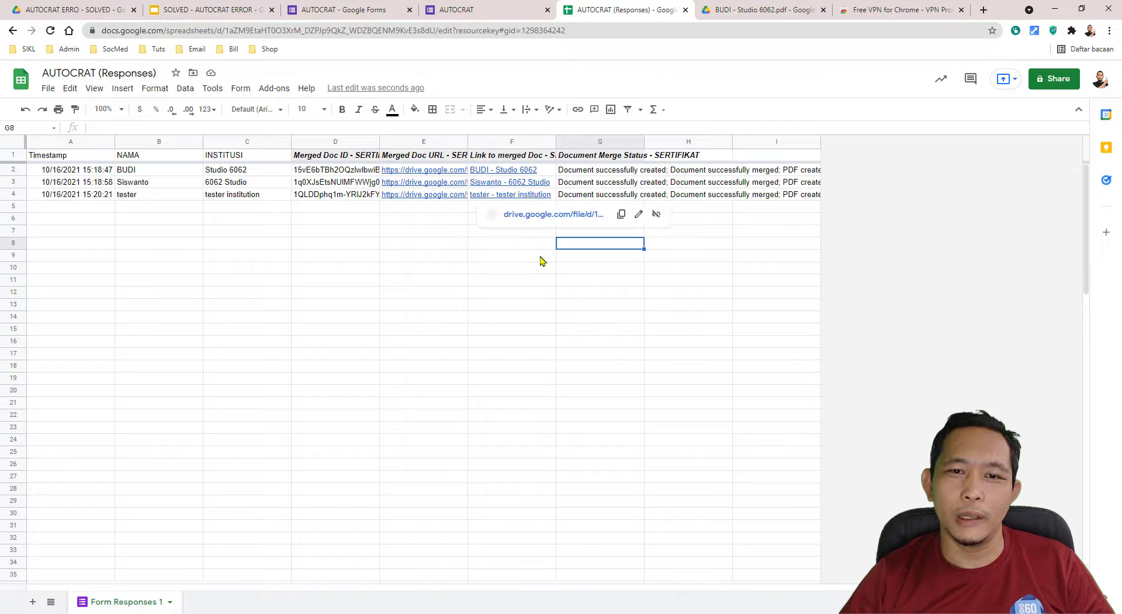
{"action": "left_click", "coordinate": [529, 196]}
{"action": "left_click", "coordinate": [531, 217]}
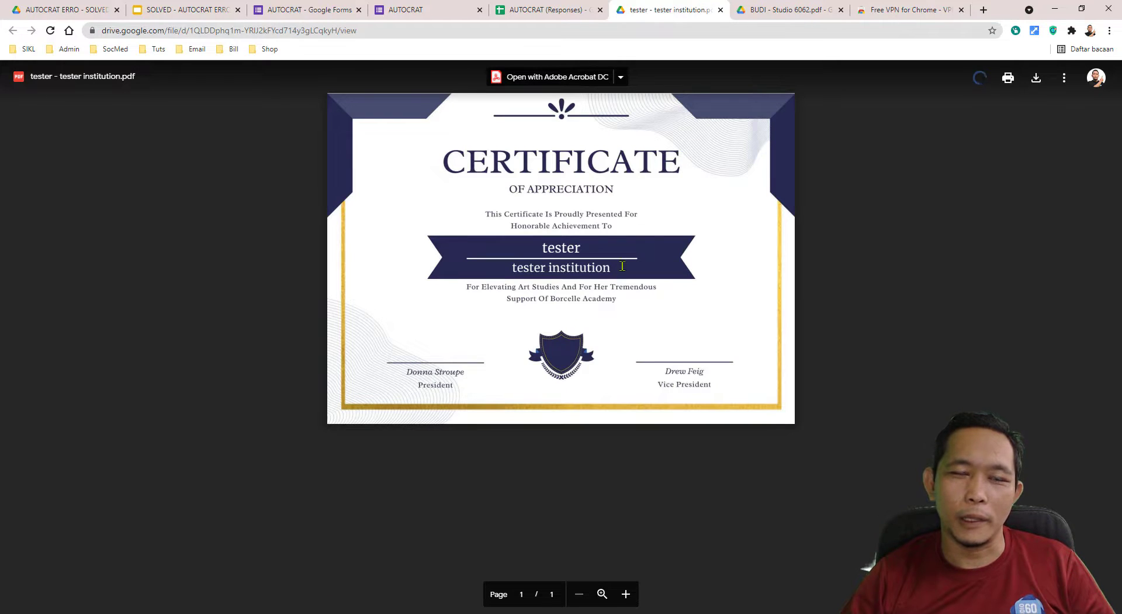
- Select the new tester - tester institution.pdf in the Drive output folder and dismiss the VPN popup
{"action": "left_click", "coordinate": [93, 9]}
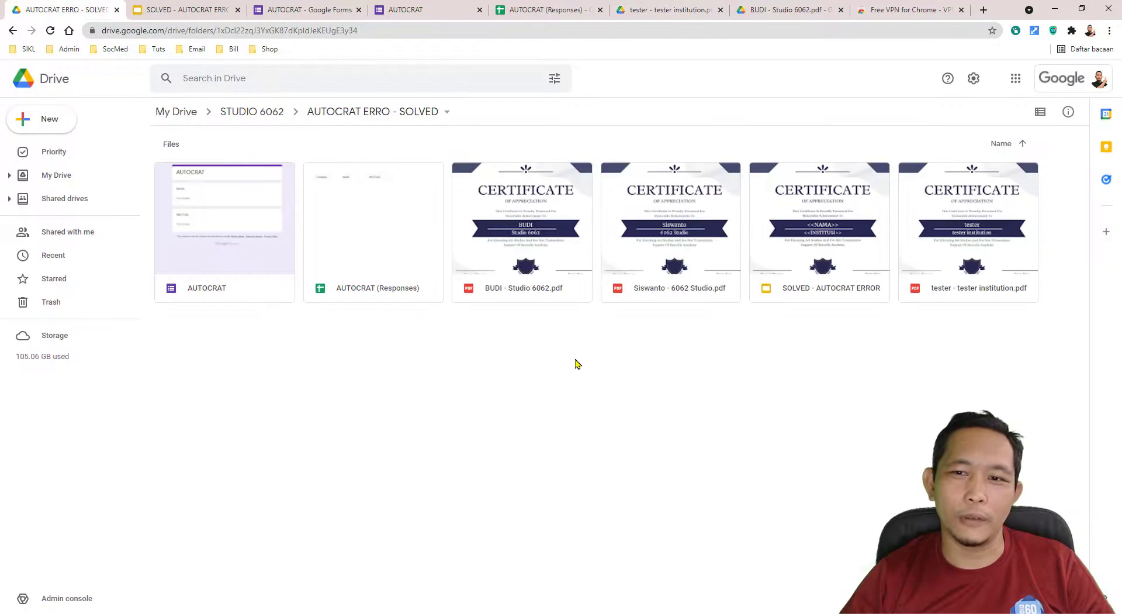
{"action": "left_click", "coordinate": [964, 252]}
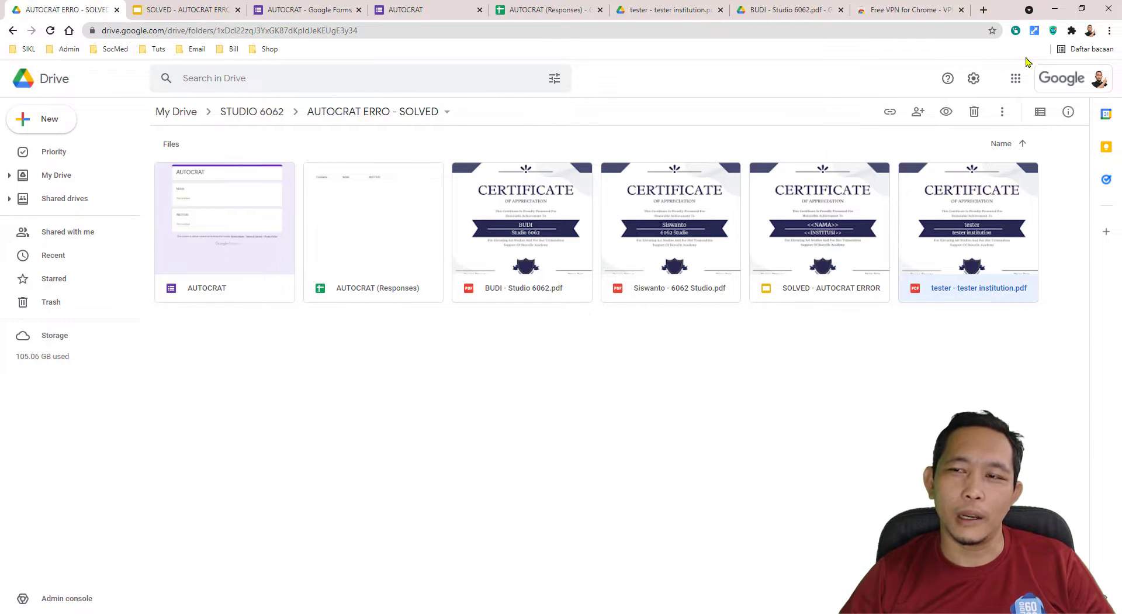
{"action": "left_click", "coordinate": [1054, 31]}
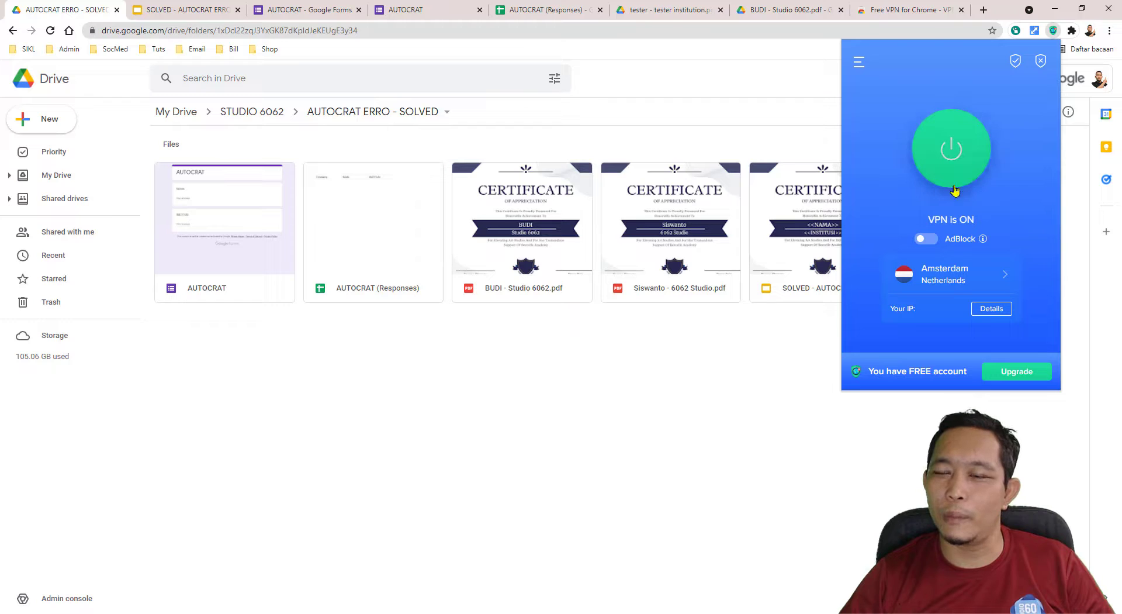
{"action": "left_click", "coordinate": [748, 387]}
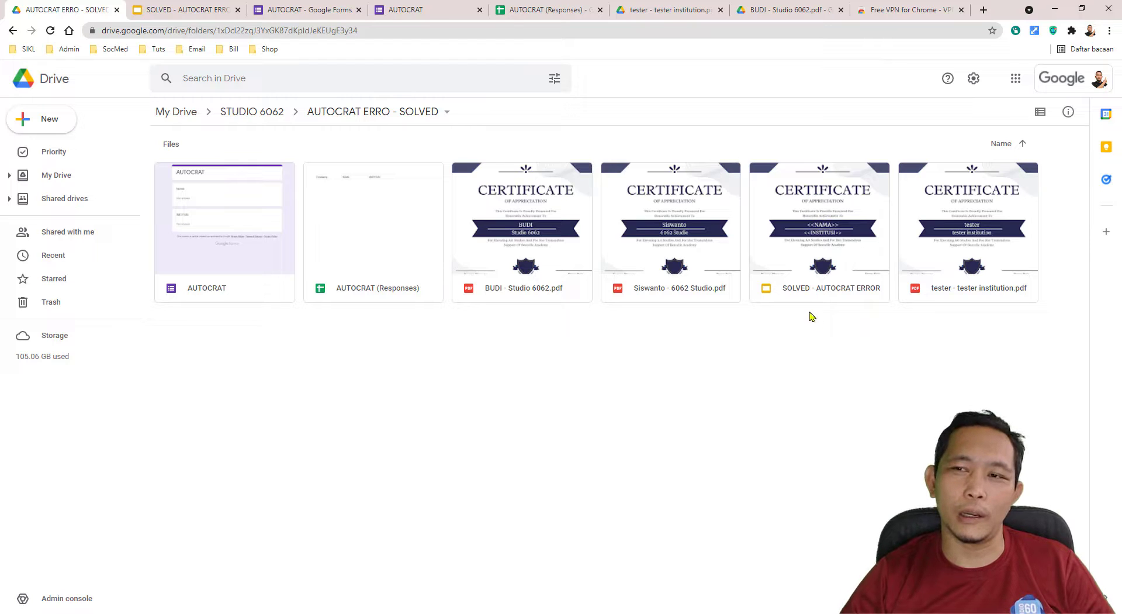
{"action": "left_click", "coordinate": [545, 13]}
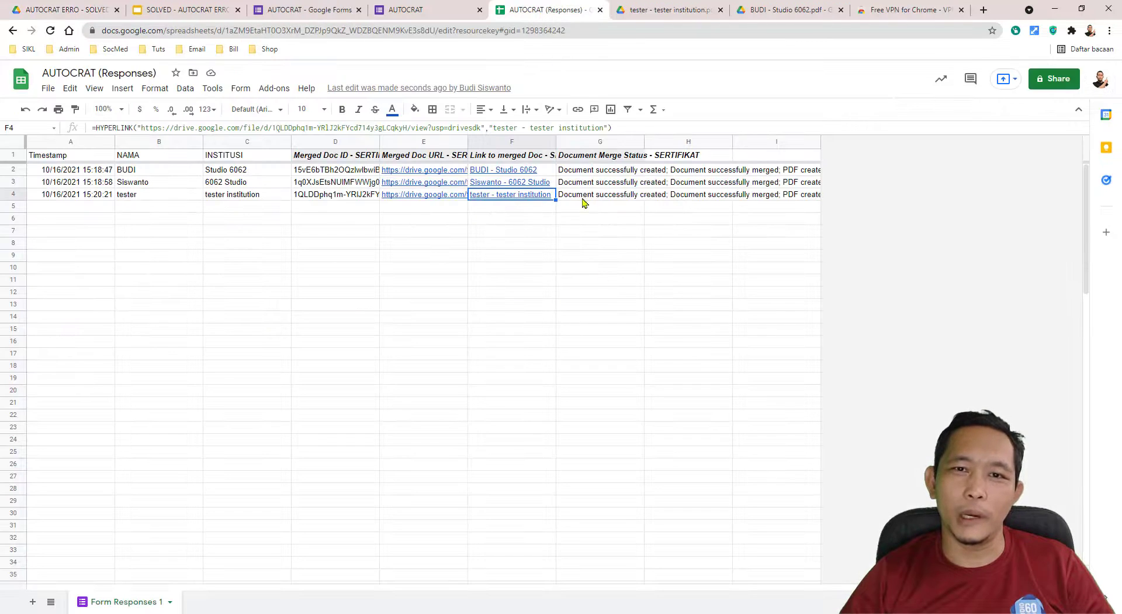